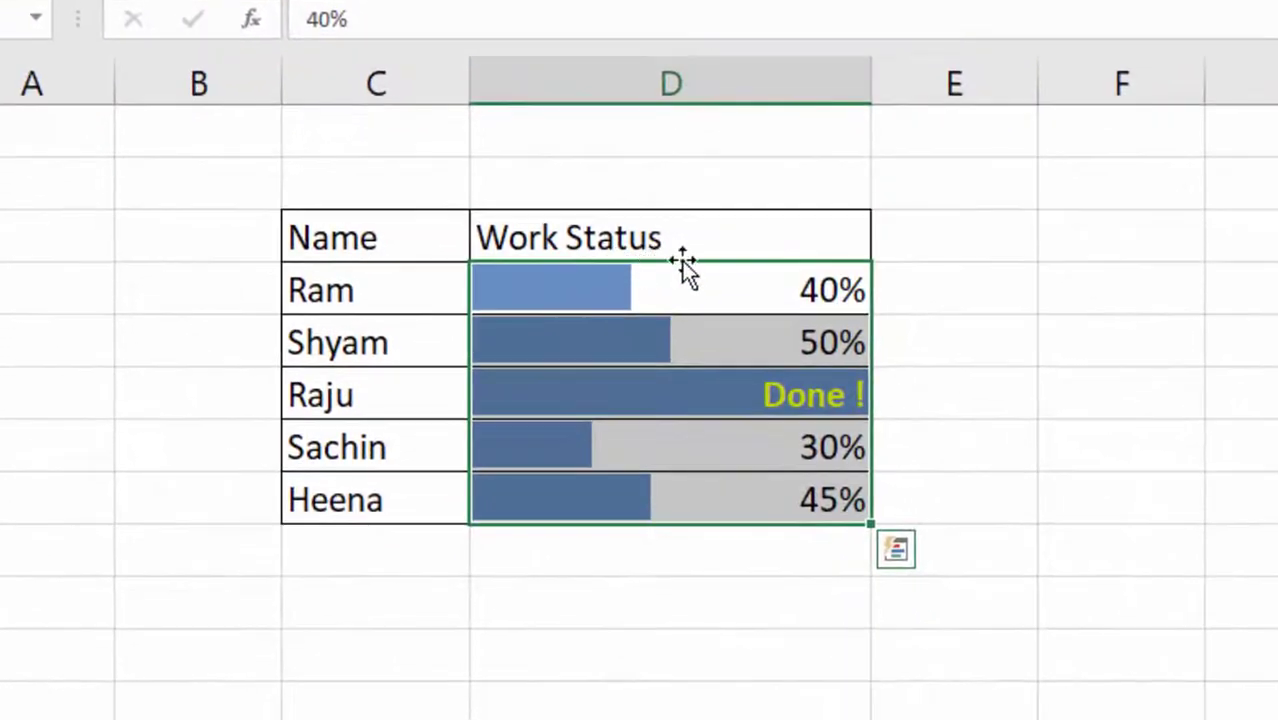
Step: Replace the 30% Work Status entry with 100%
click(694, 590)
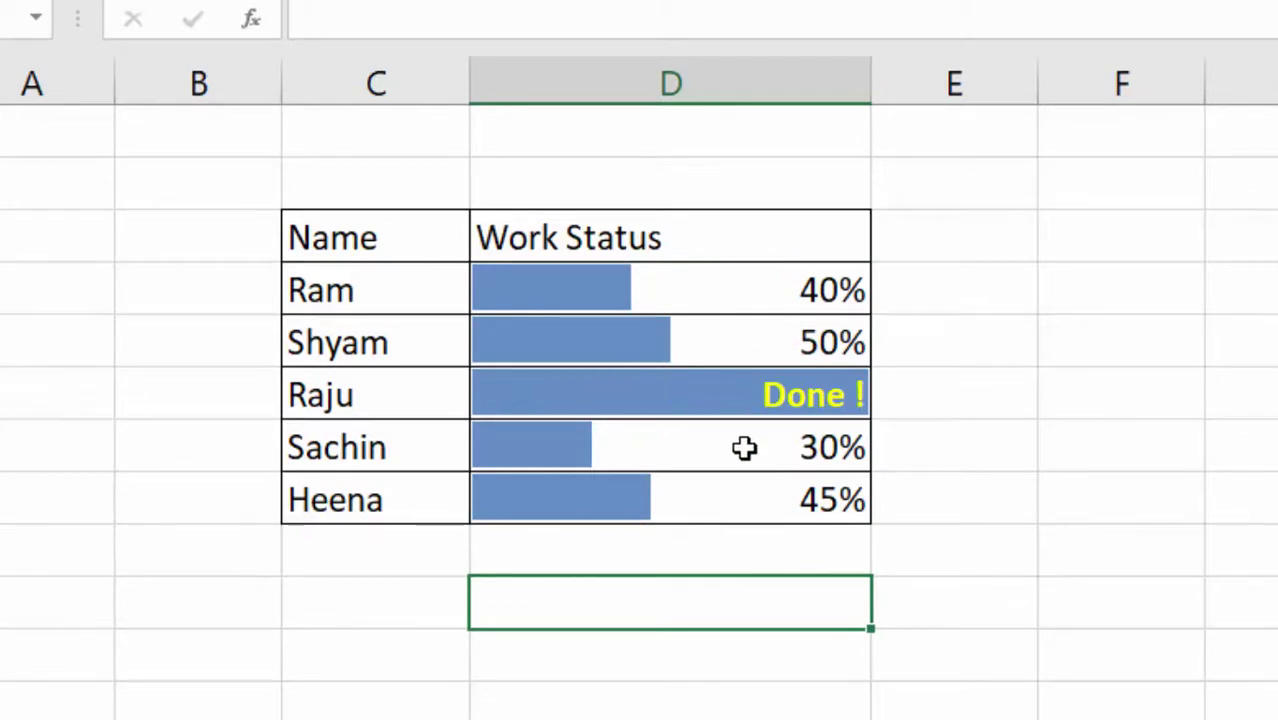
key(Up)
key(Up)
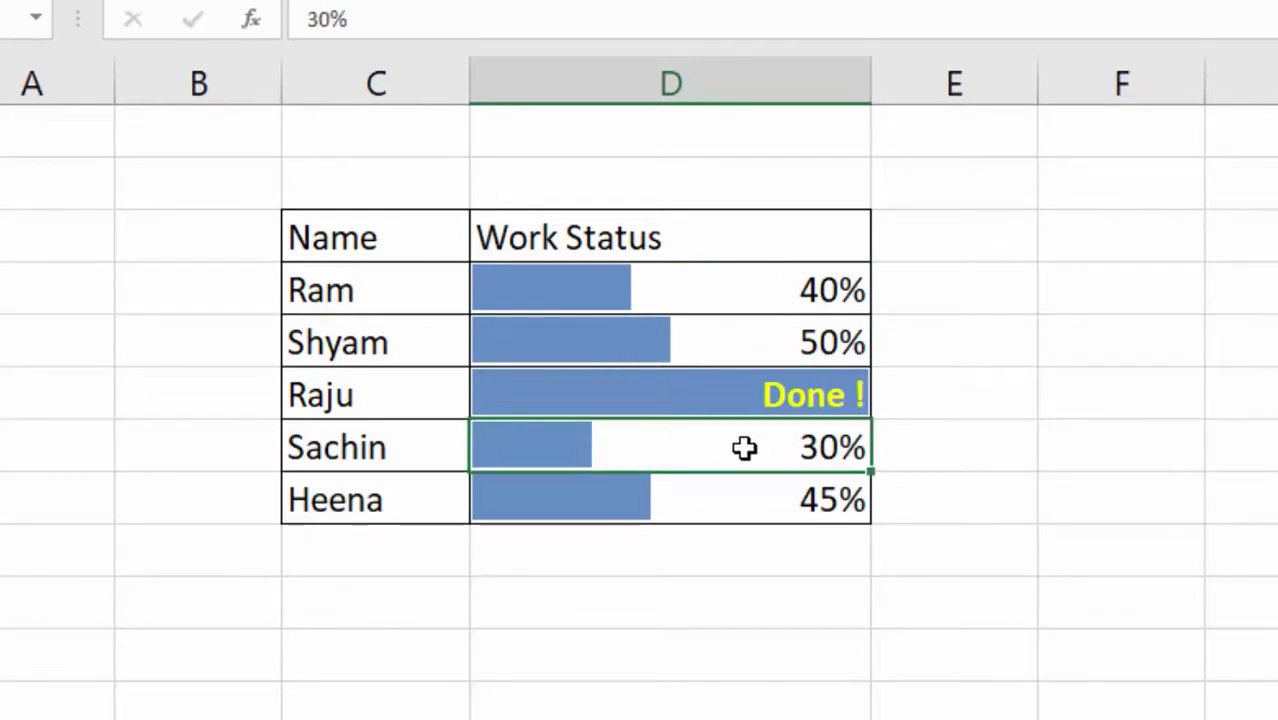
key(Delete)
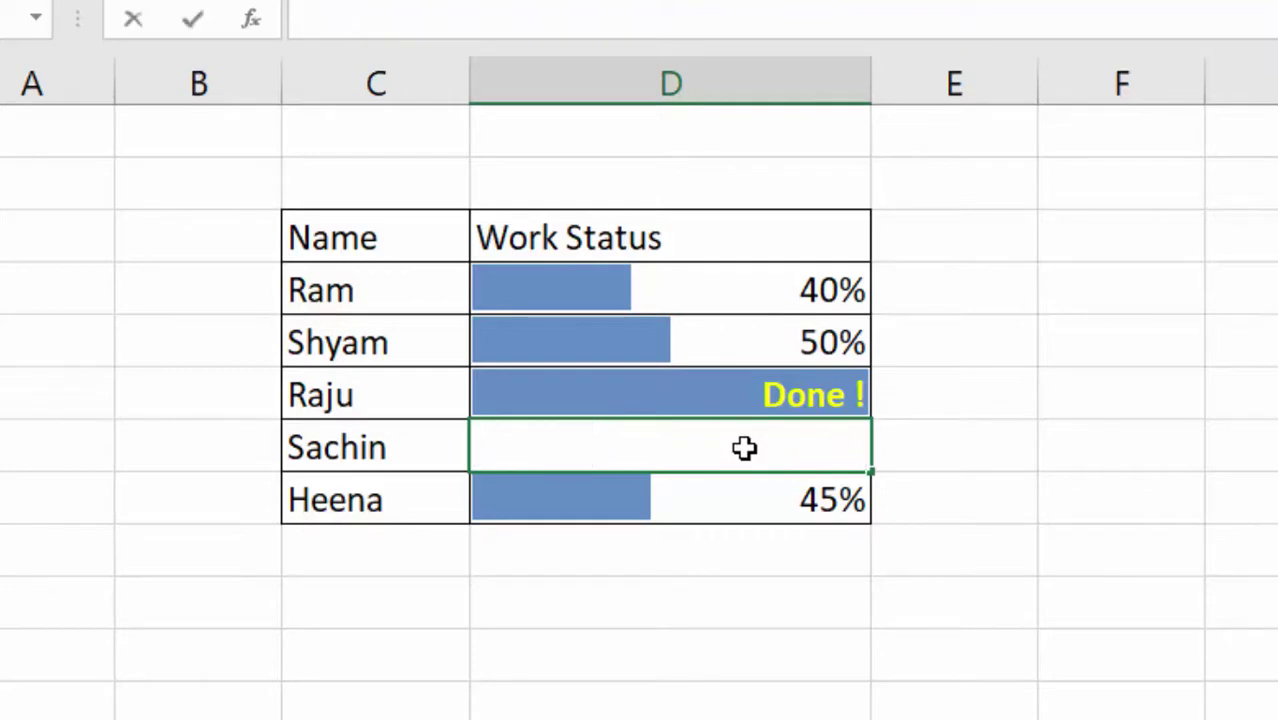
text(100)
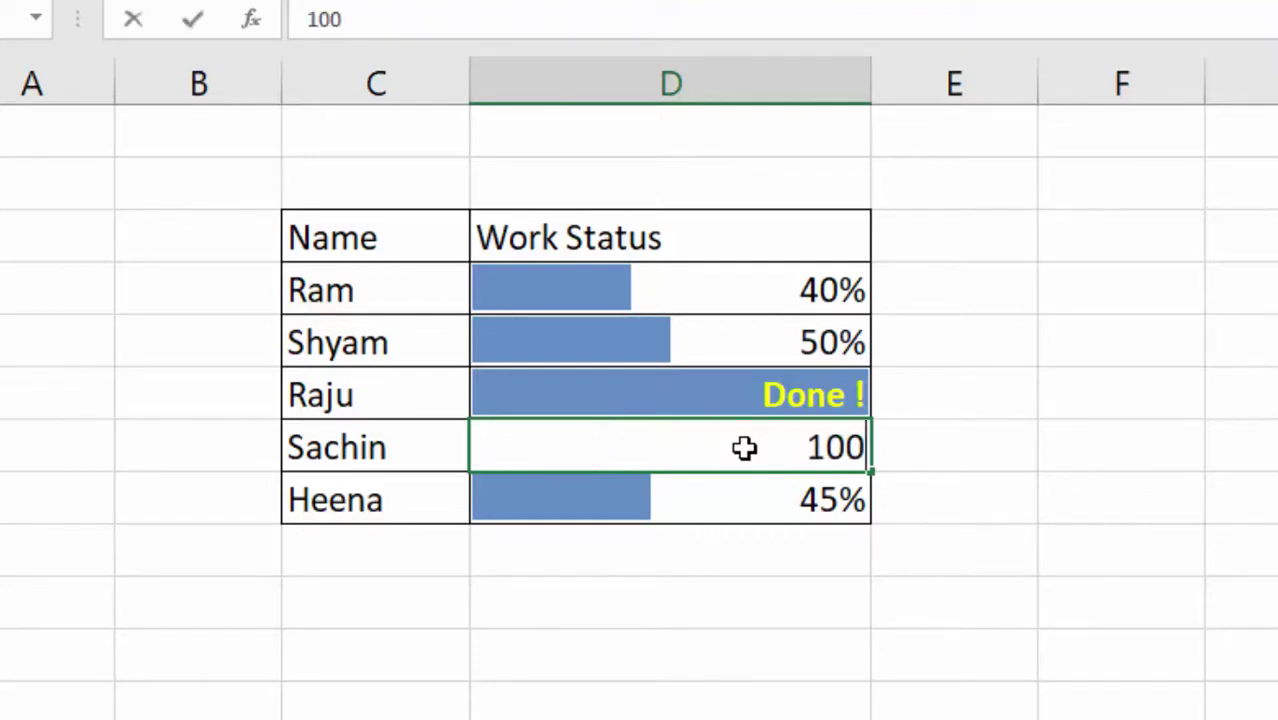
text(%)
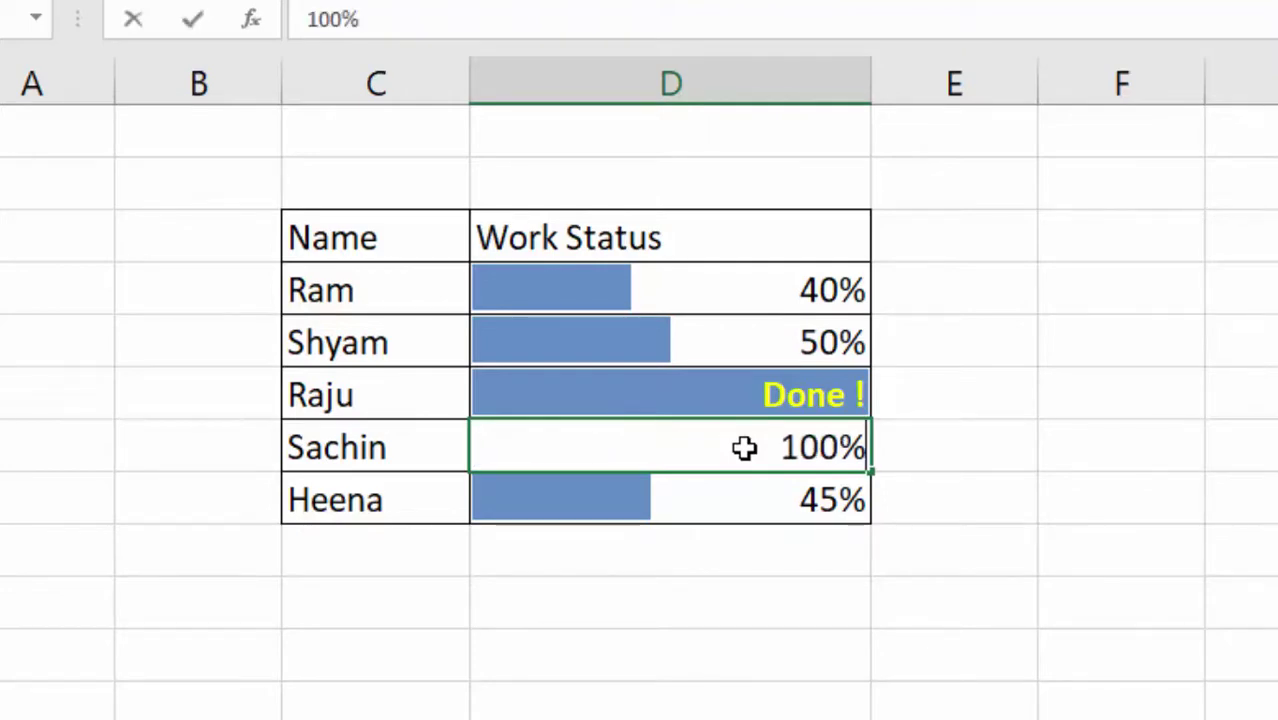
key(Return)
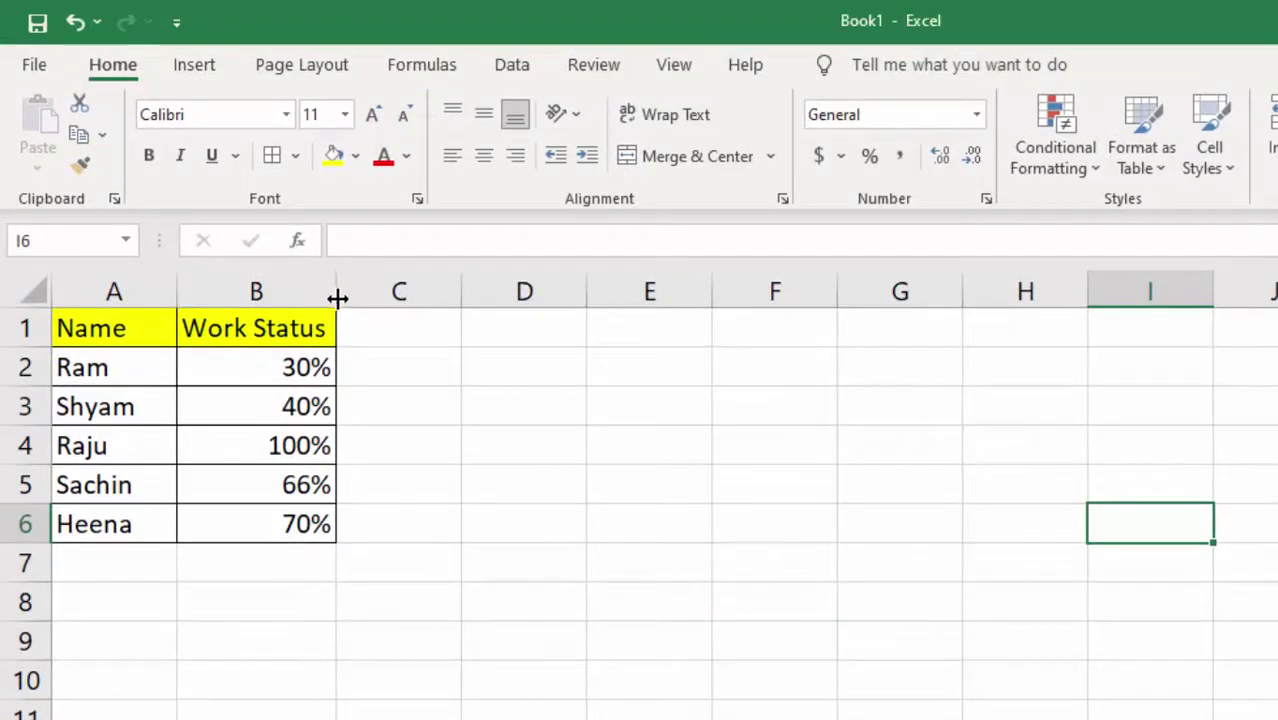
Step: Widen the Work Status column B and select its percentage cells
drag(337, 298, 350, 298)
drag(265, 373, 260, 522)
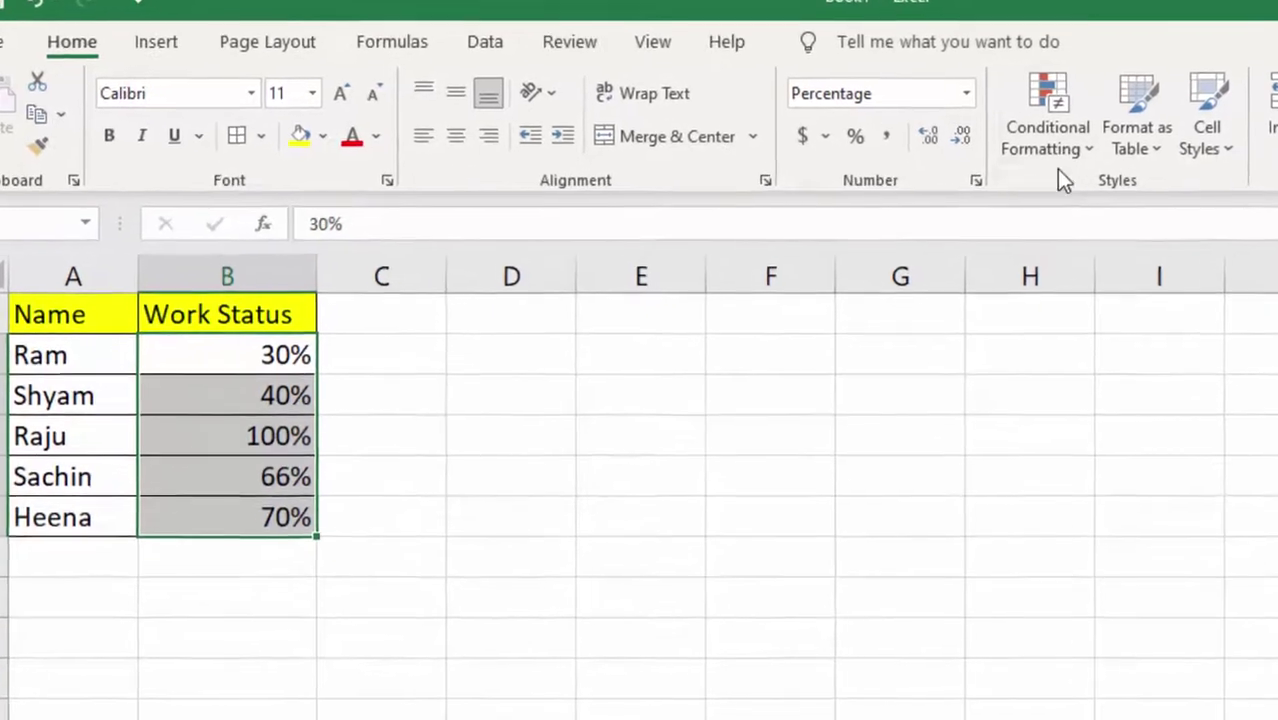
Step: Start a new conditional formatting rule using the Data Bar format style
click(1058, 170)
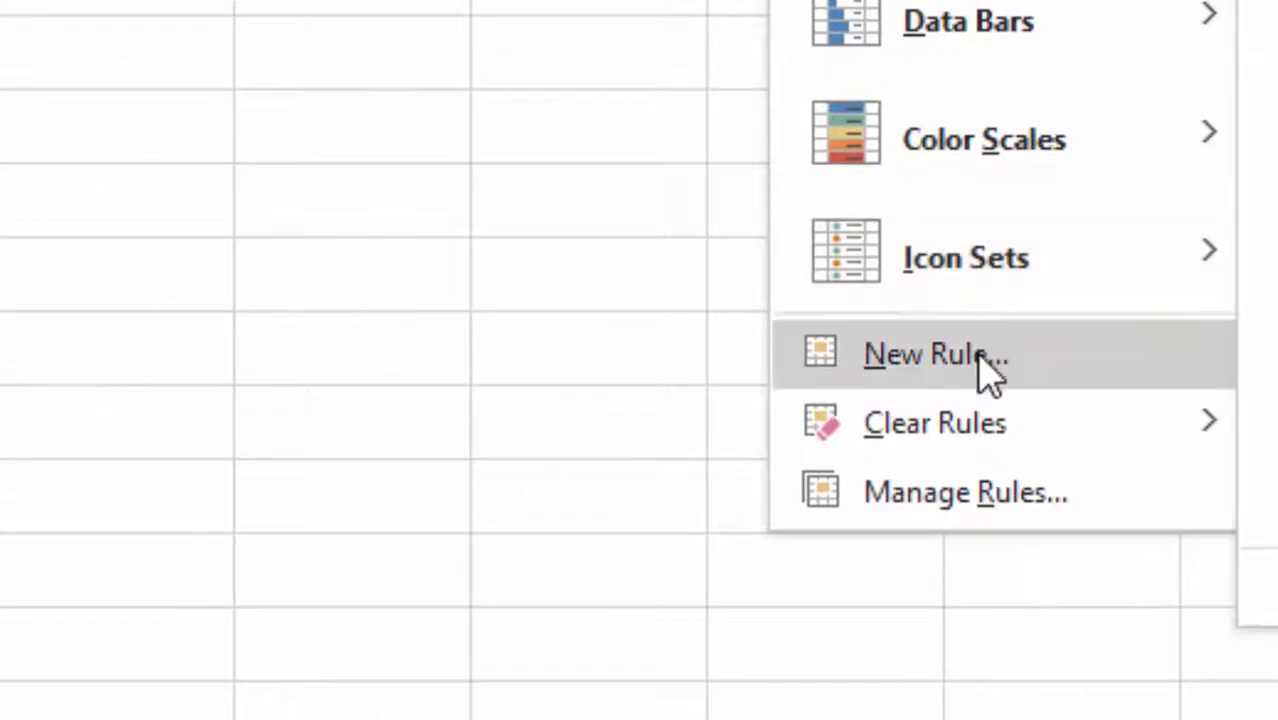
click(1068, 490)
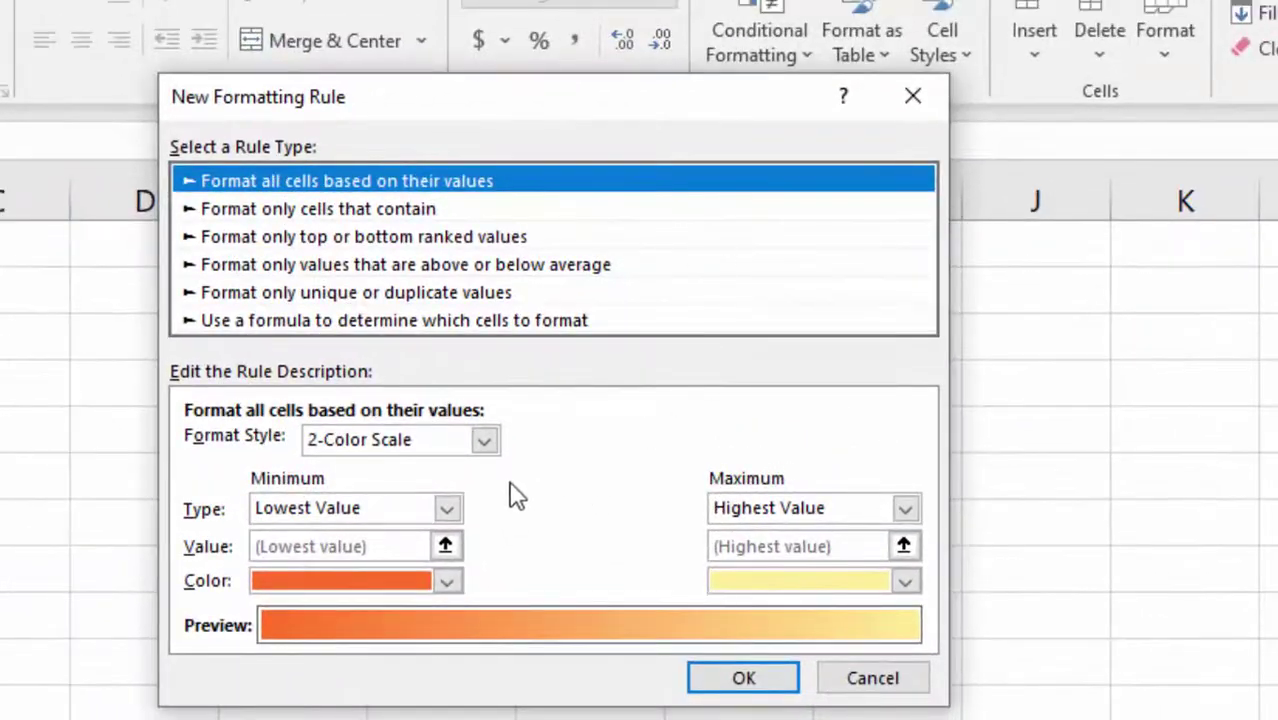
click(484, 440)
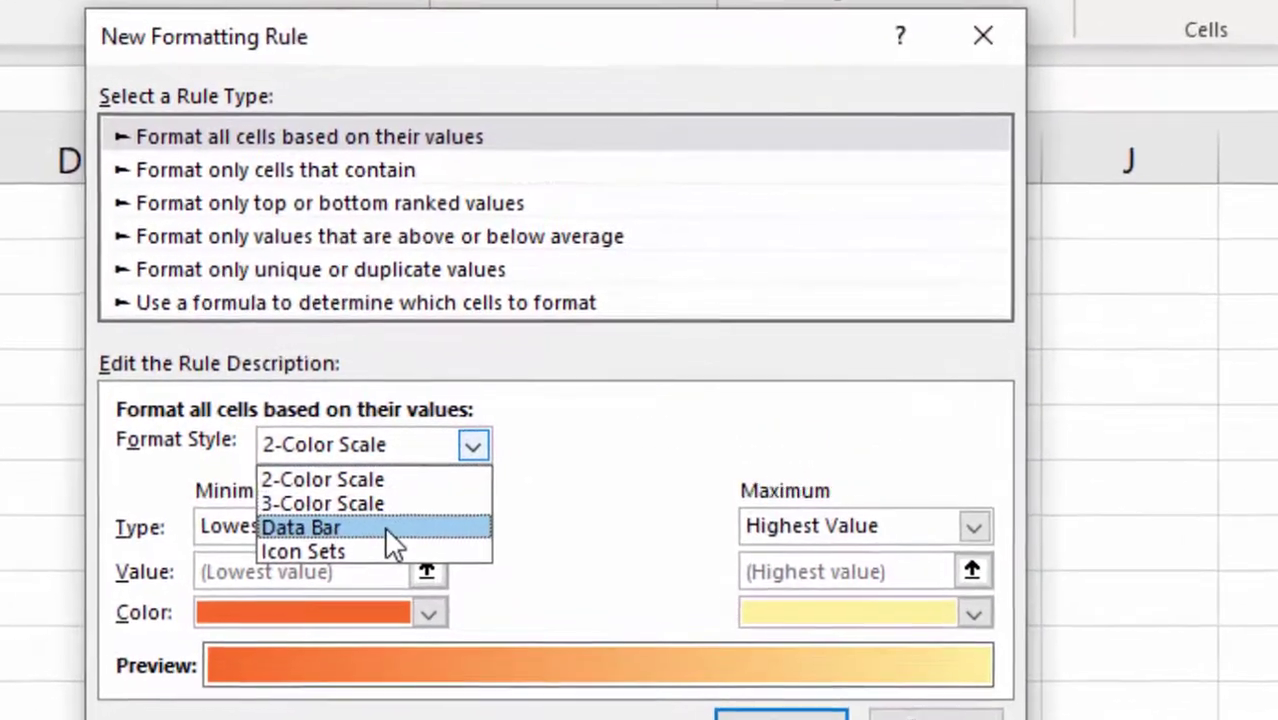
click(420, 500)
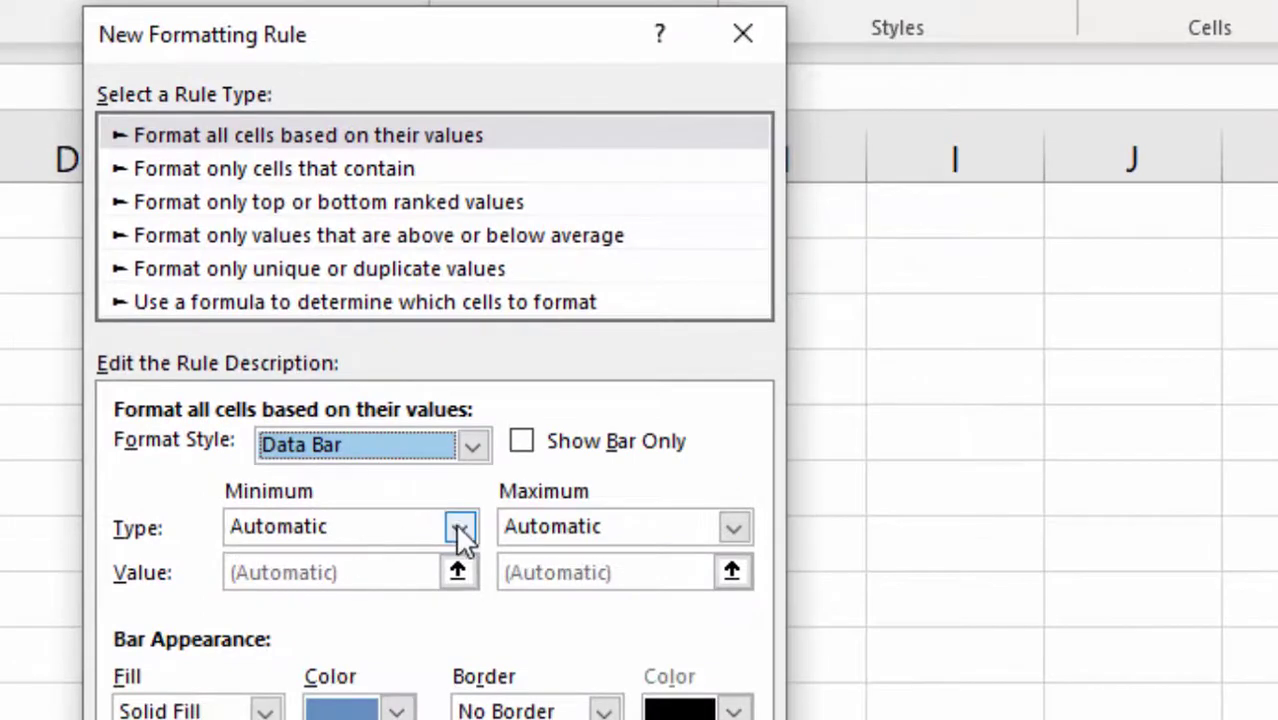
Step: Set both minimum and maximum types to Number, with a minimum value of 0
click(458, 528)
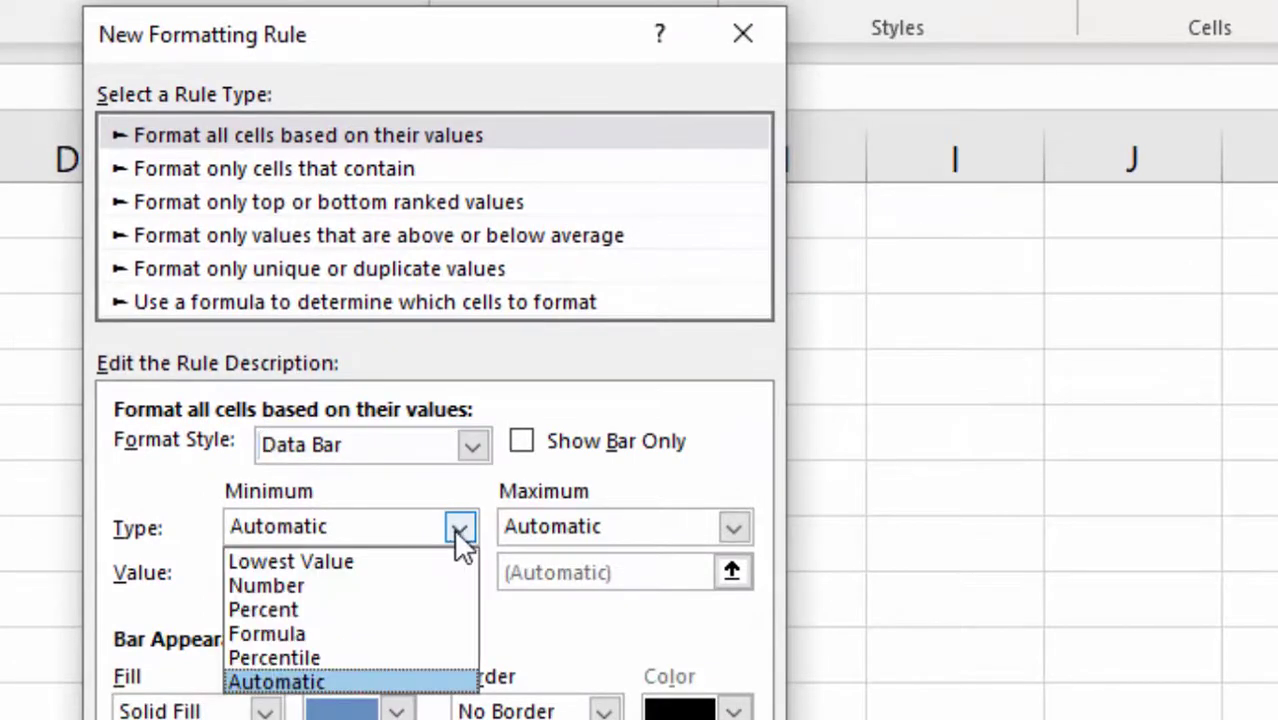
click(369, 590)
click(342, 580)
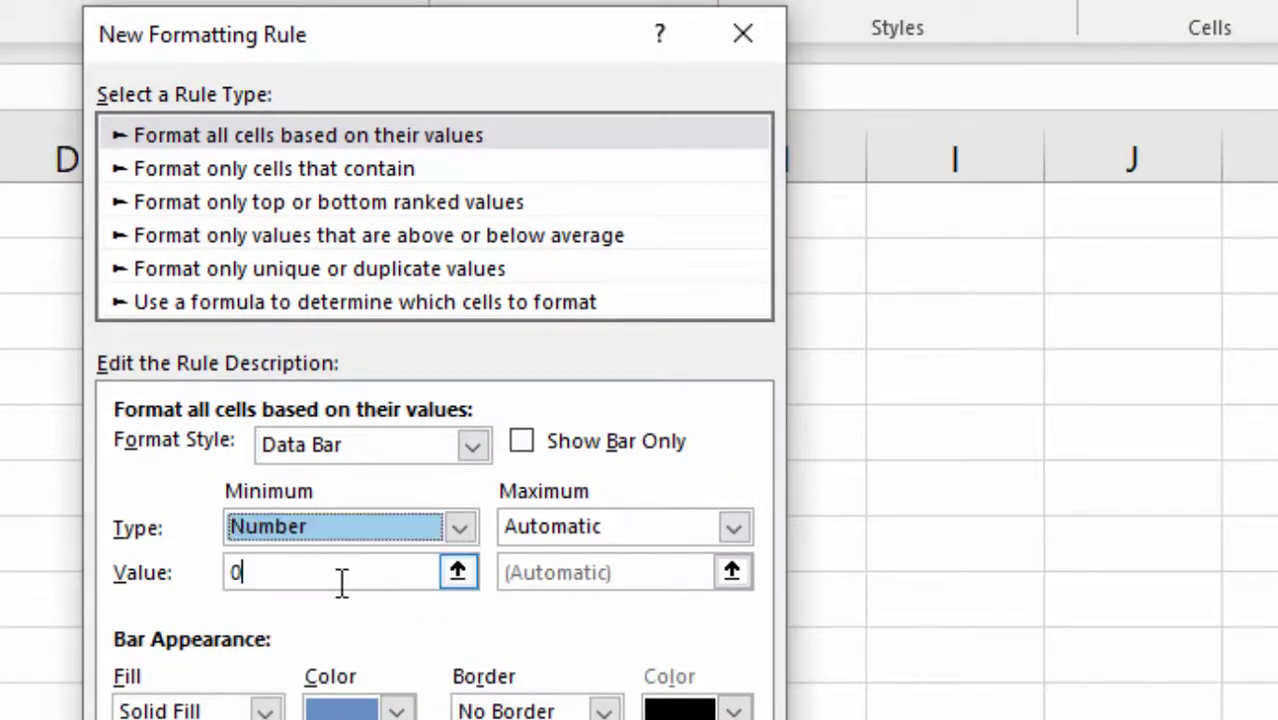
click(735, 526)
click(619, 586)
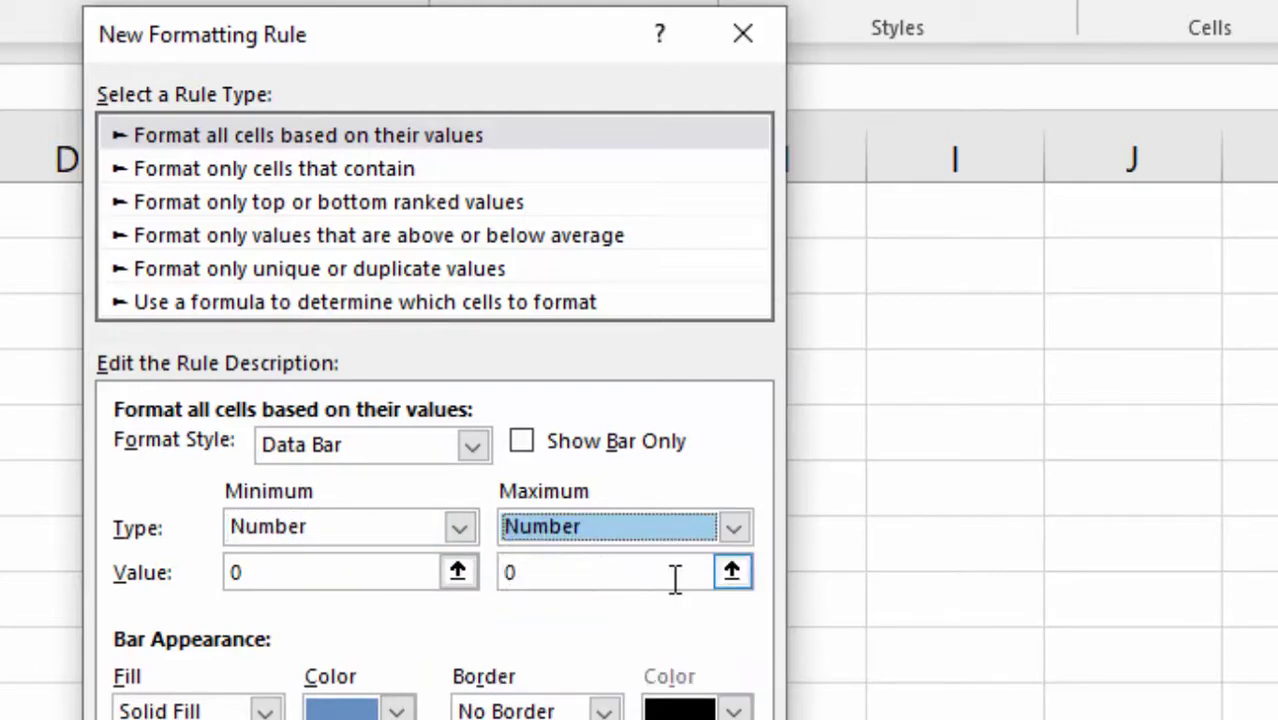
click(506, 572)
text(1)
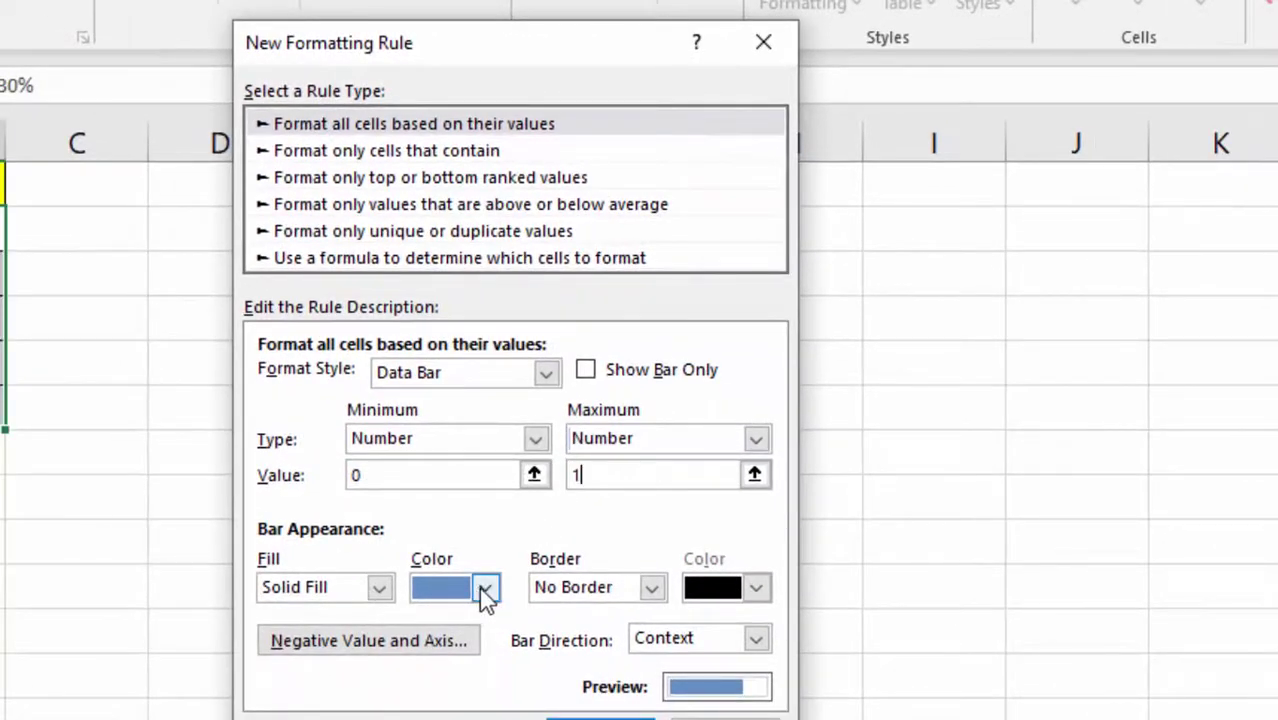
Step: Use maximum 1, a light green bar fill, and No Border for the data bars
click(489, 588)
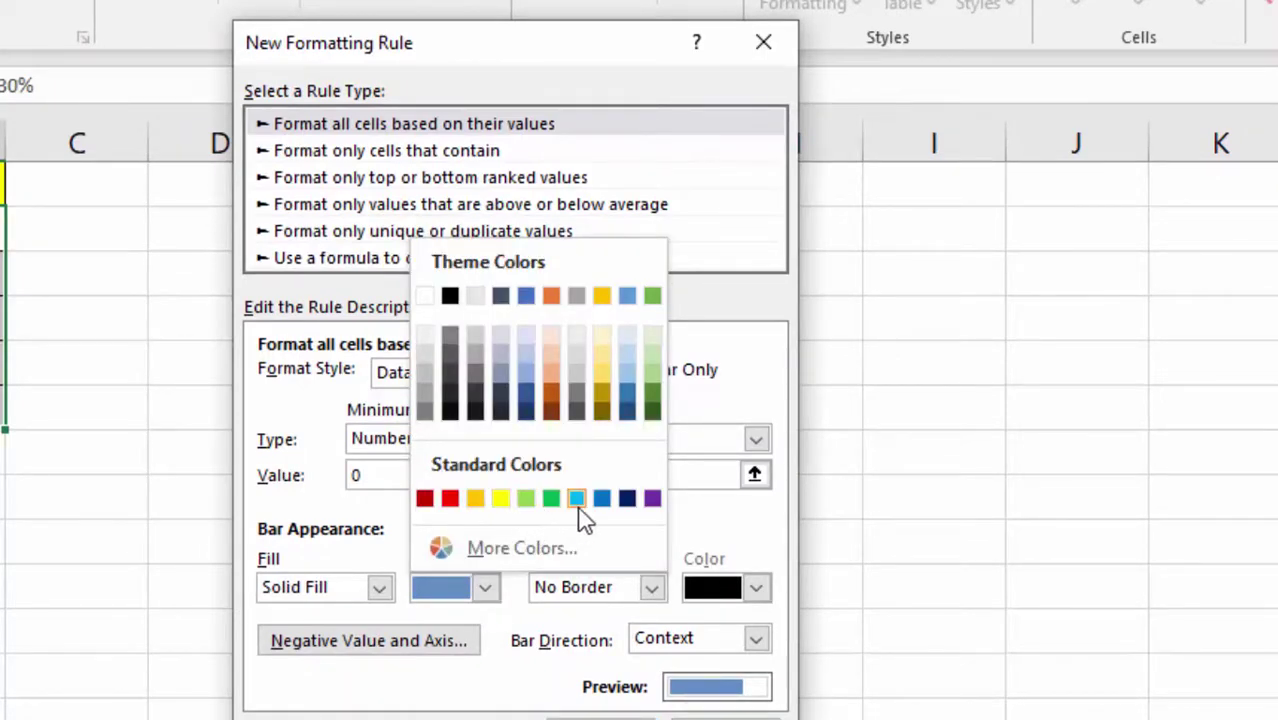
click(651, 366)
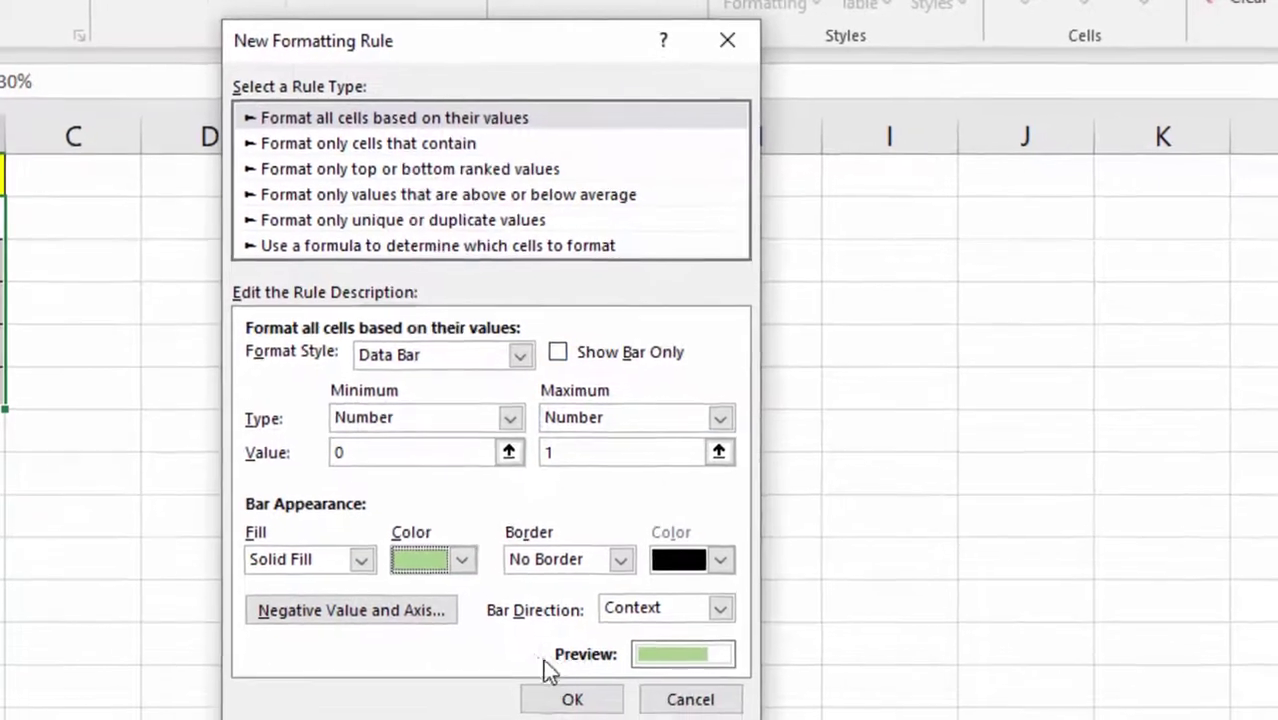
click(616, 558)
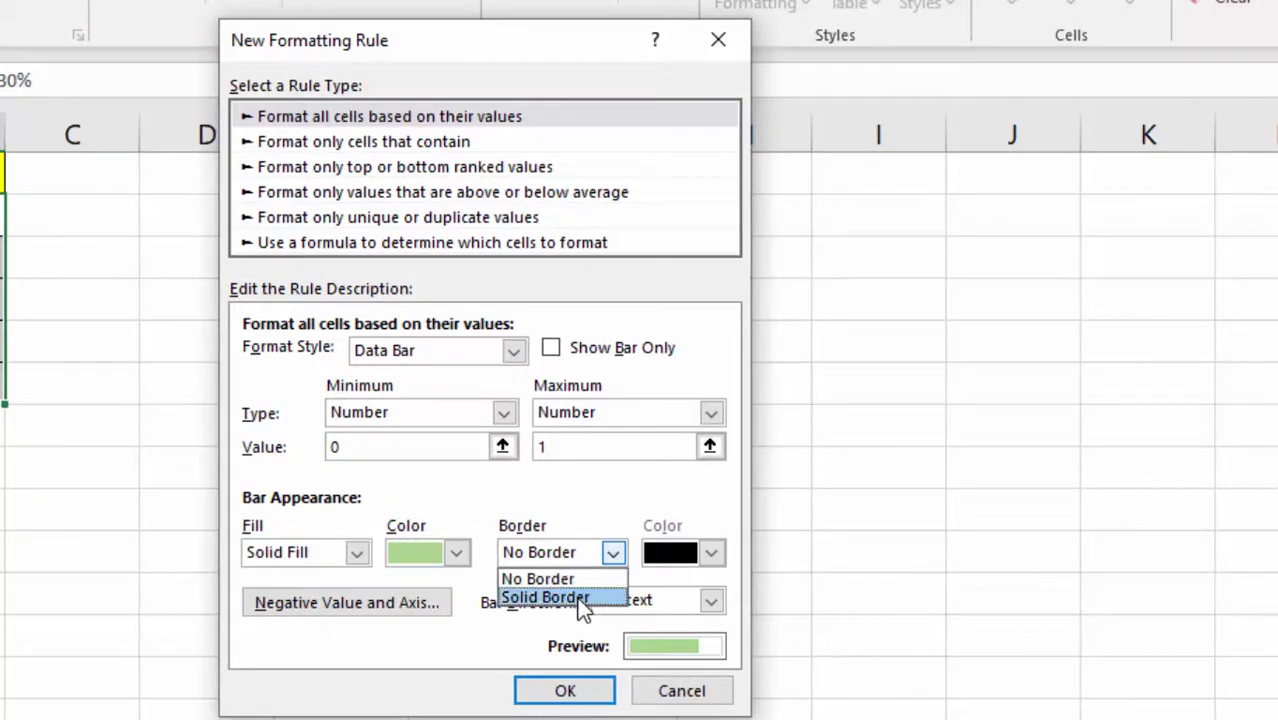
click(576, 699)
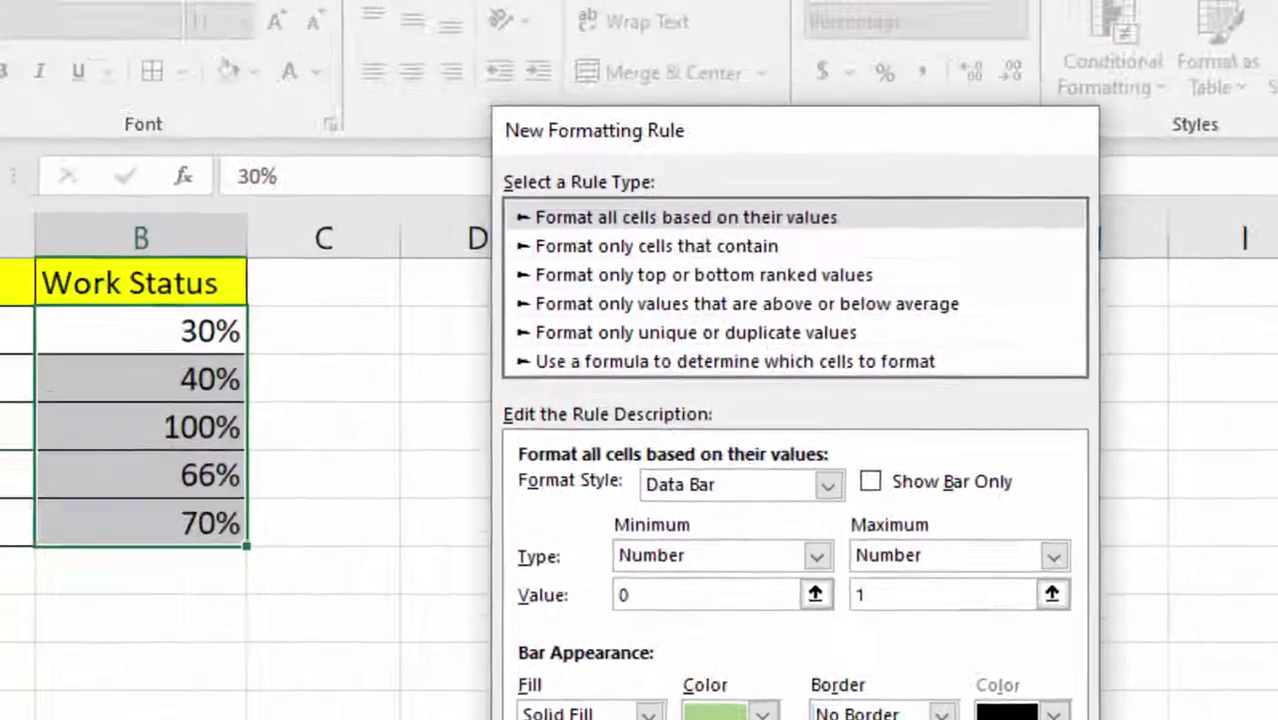
Step: Apply the light green data bar rule to the Work Status percentages
click(566, 692)
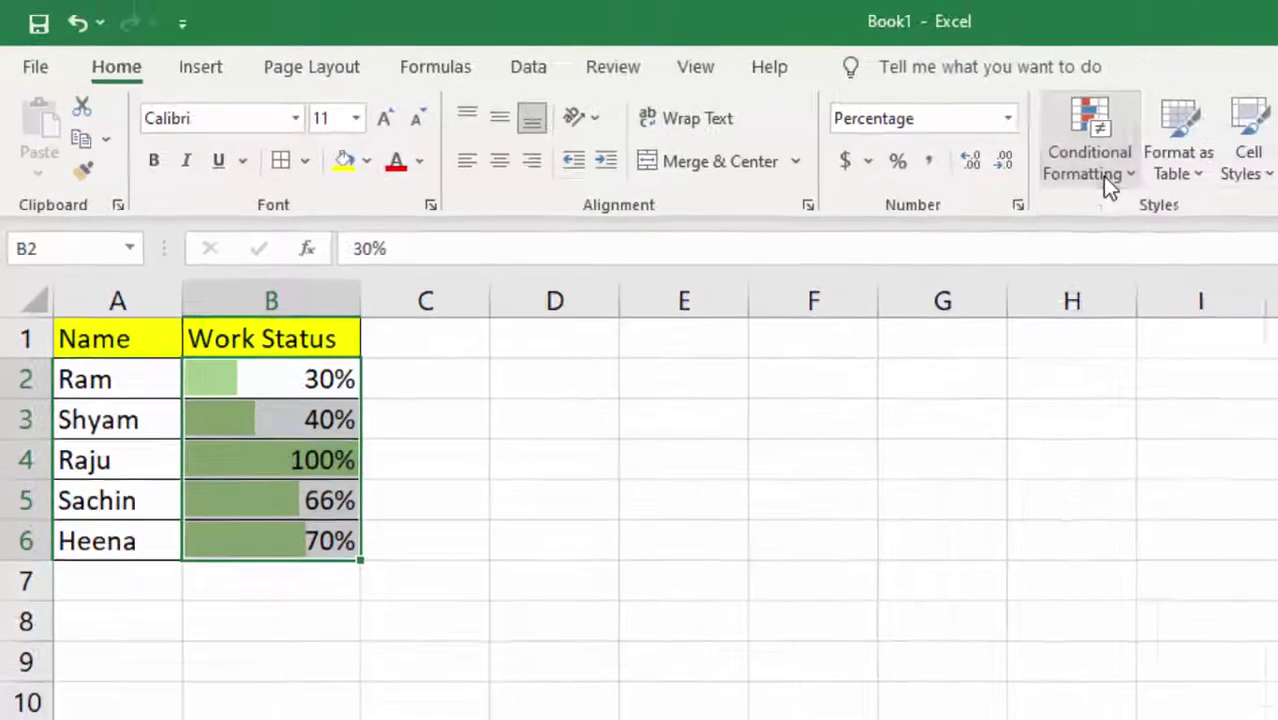
click(1102, 176)
Step: Create a formula-based rule for the Work Status cells with the formula =$B$2=100%
click(1128, 548)
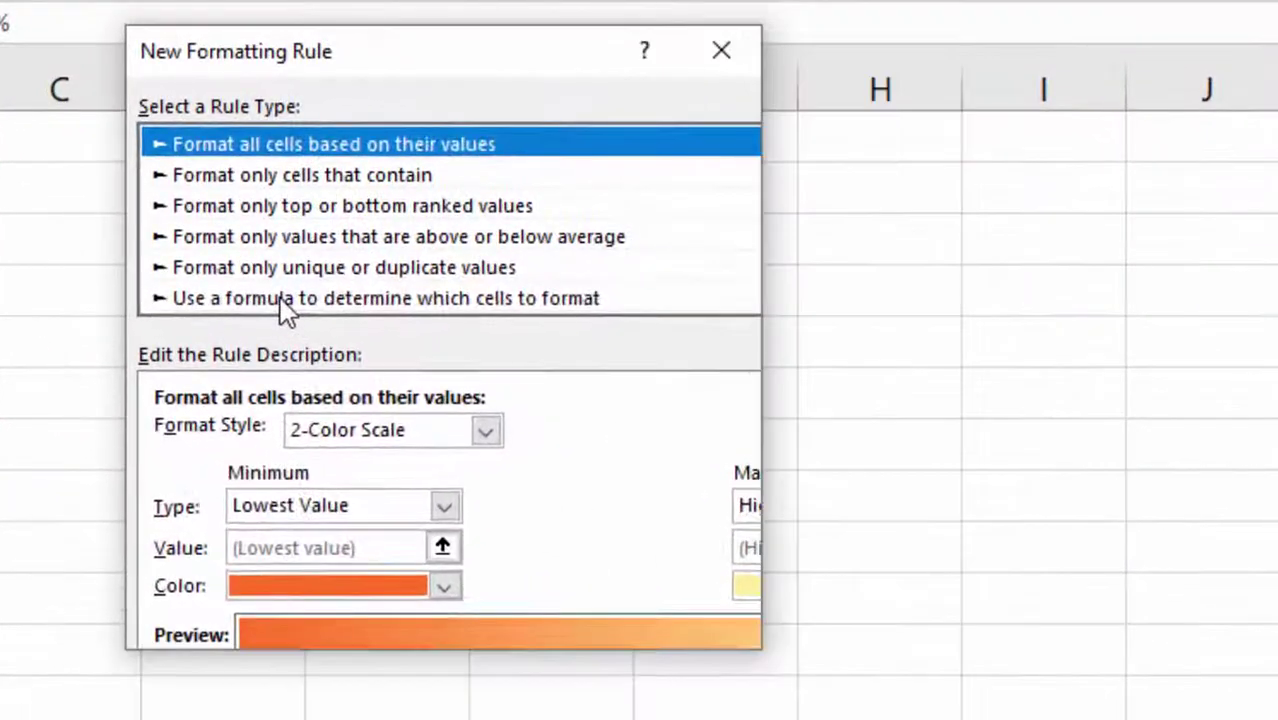
click(284, 304)
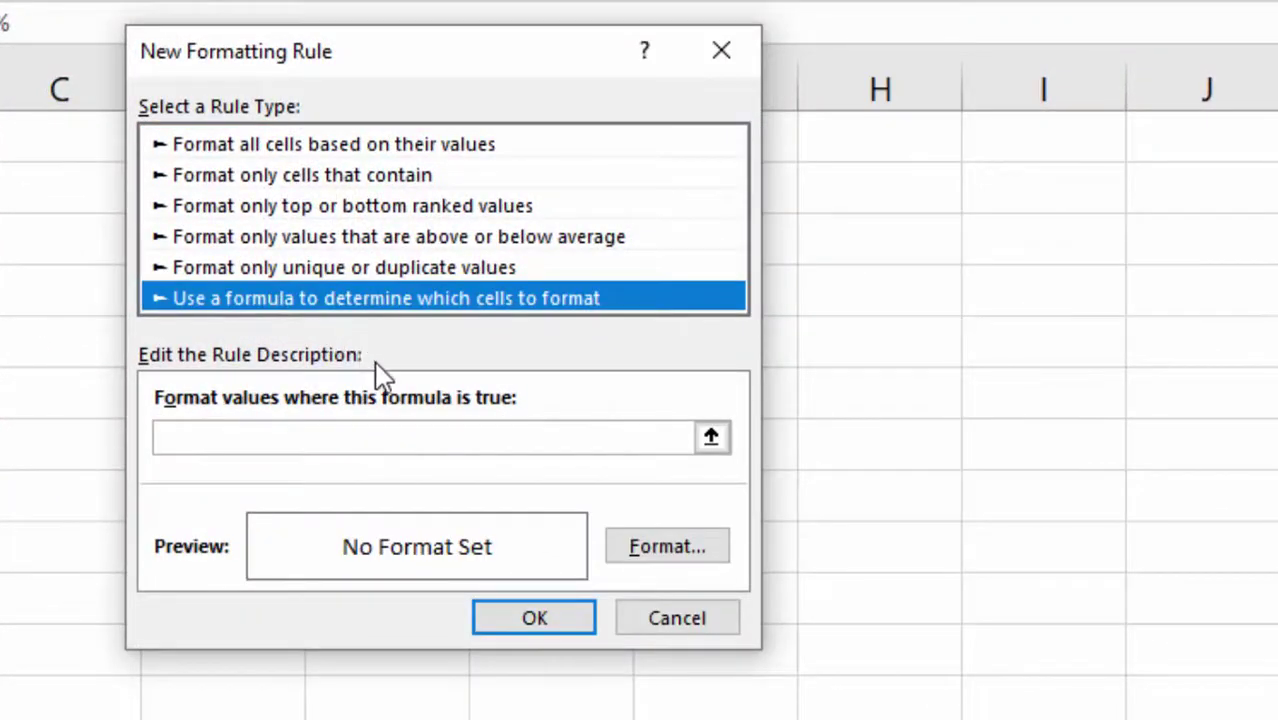
click(345, 441)
text(=)
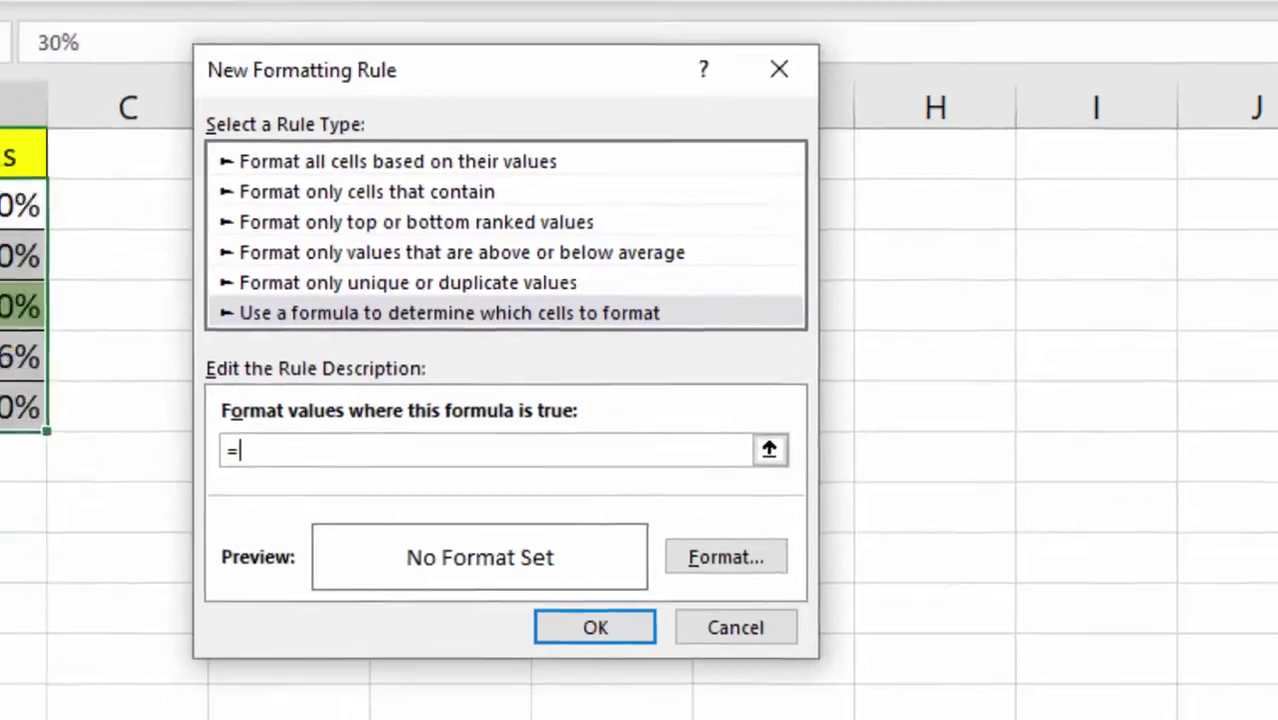
click(355, 227)
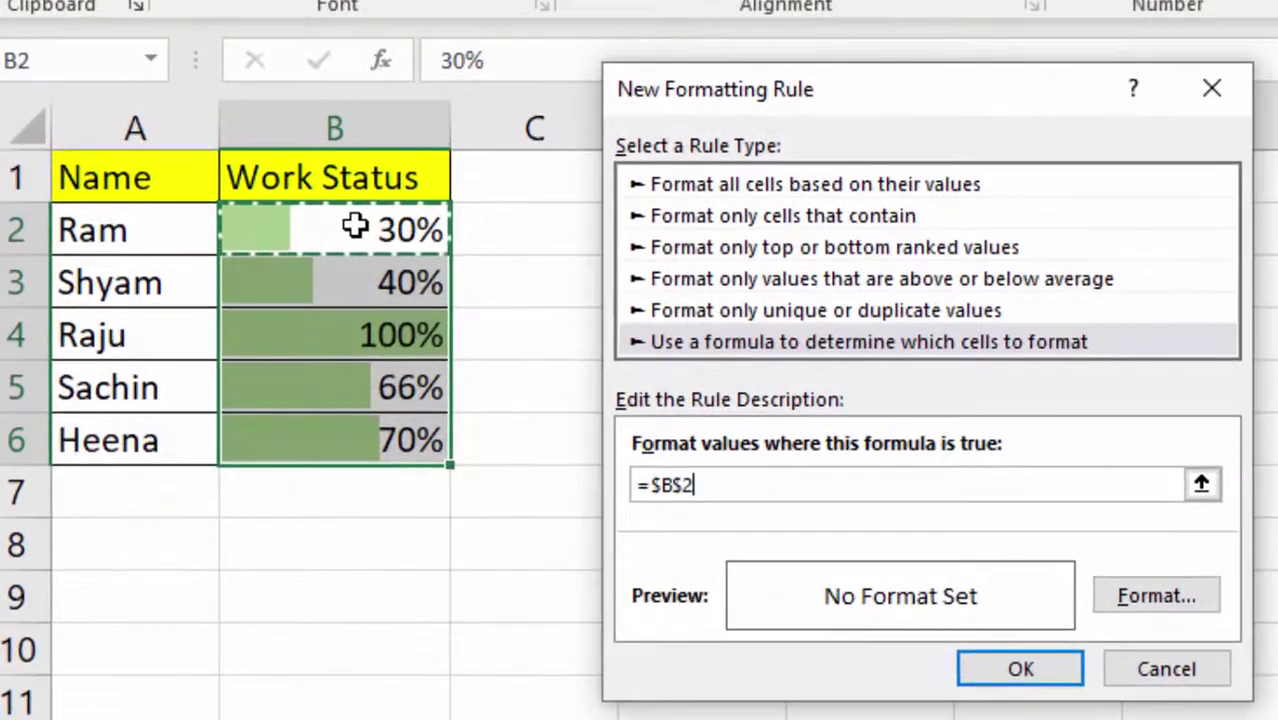
text(=)
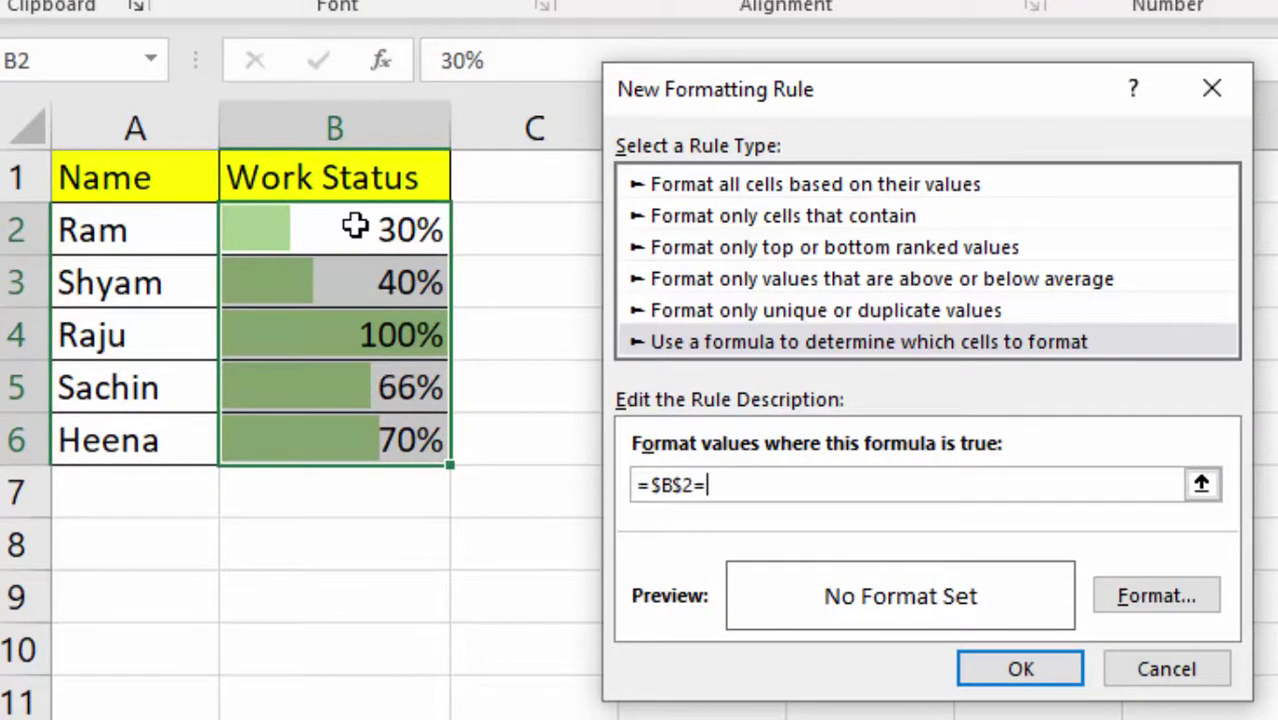
text(10)
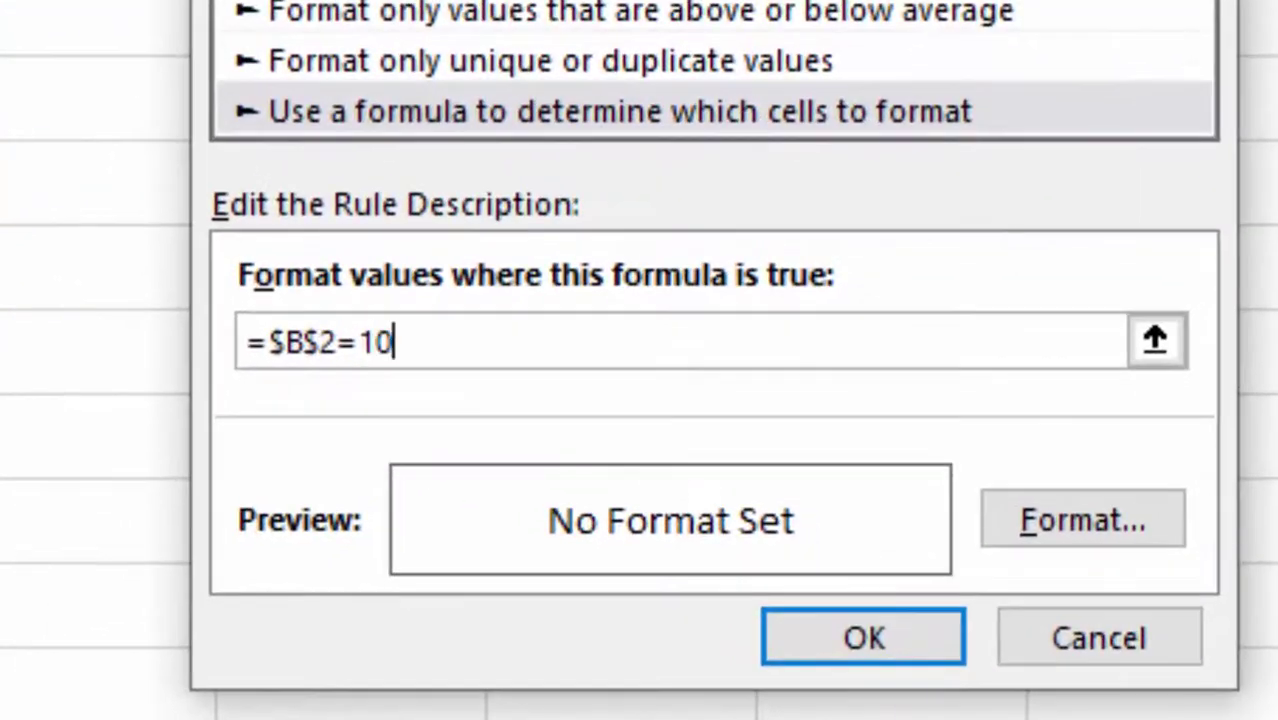
text(0%)
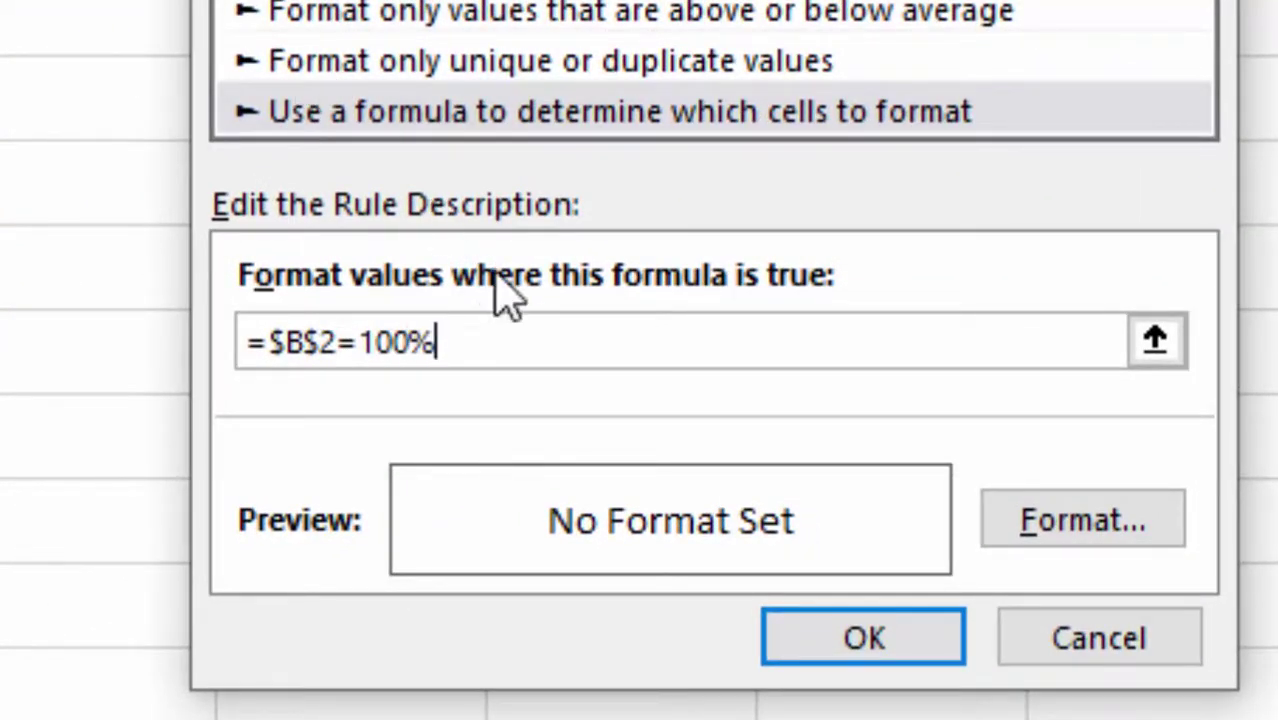
Step: Give the rule a Custom number format of "Done" so matching cells display Done
click(1083, 520)
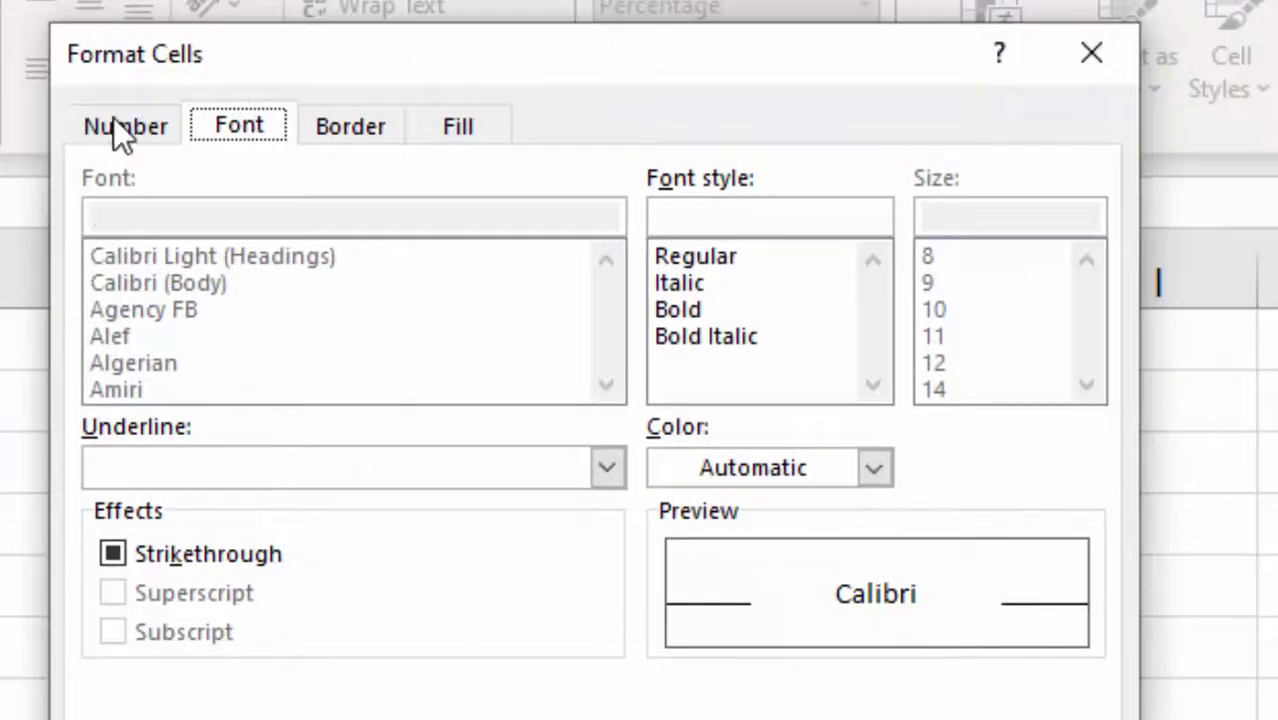
click(118, 130)
click(113, 241)
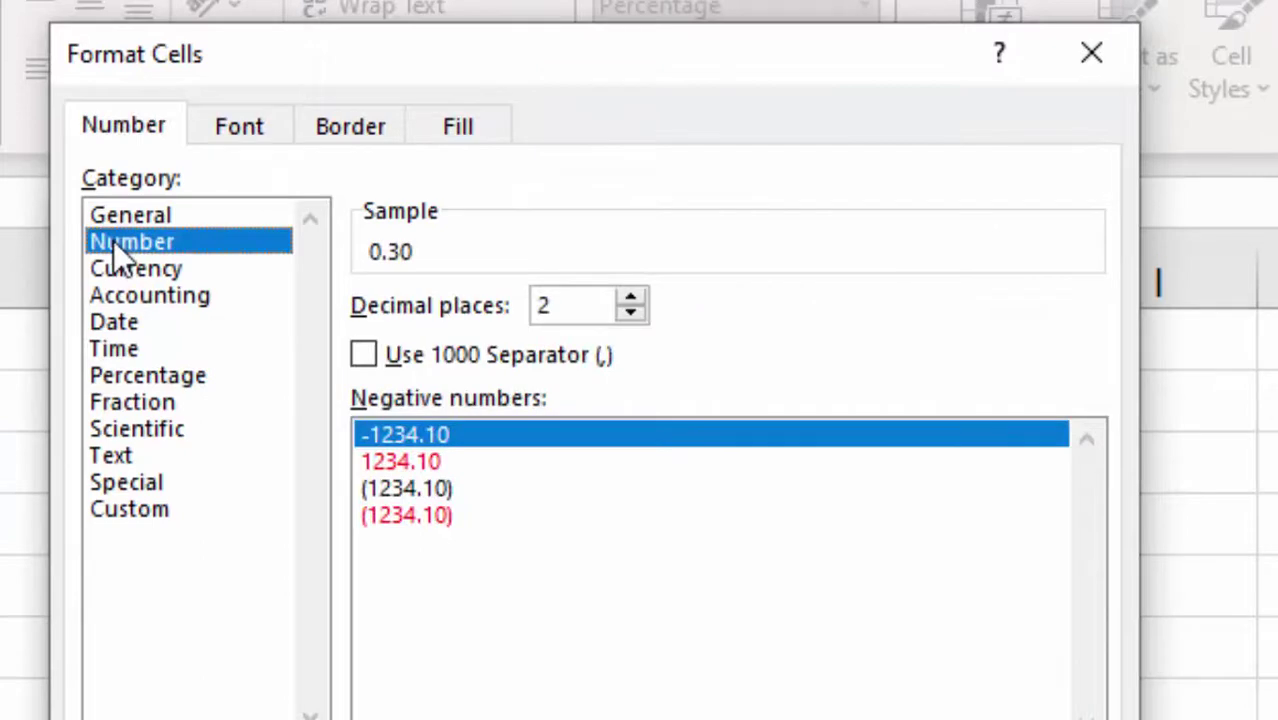
click(154, 511)
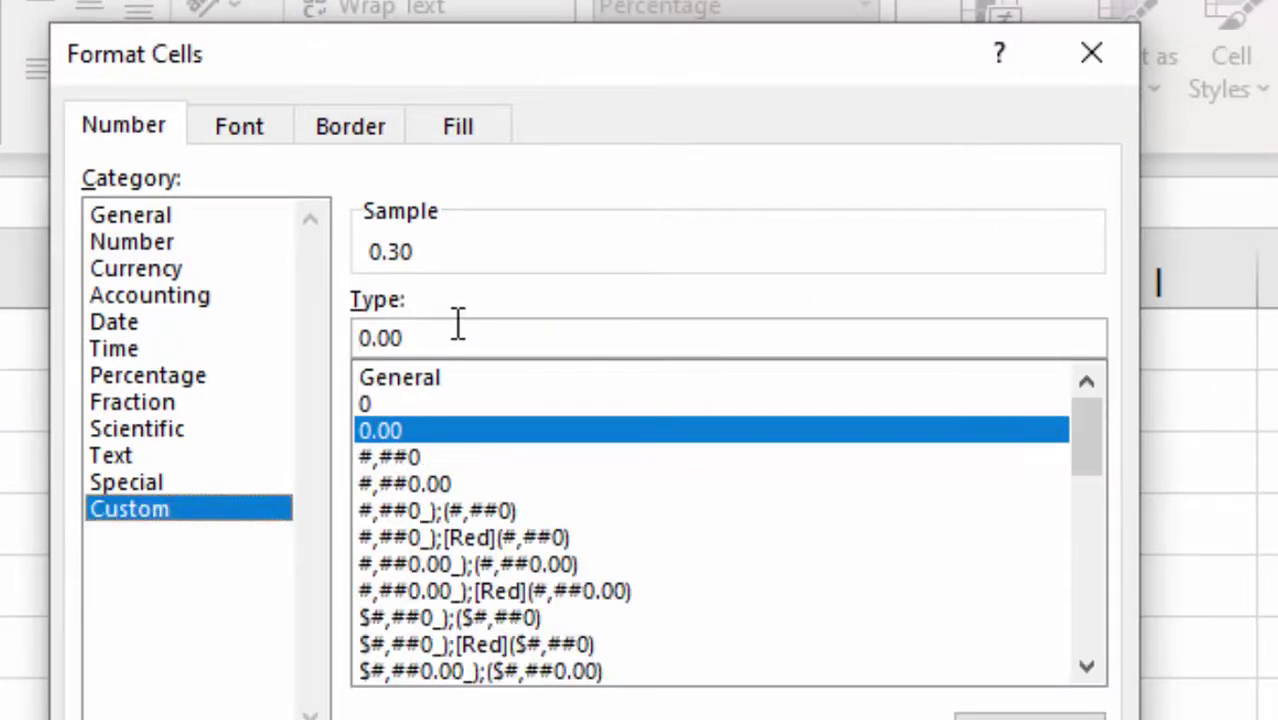
click(458, 378)
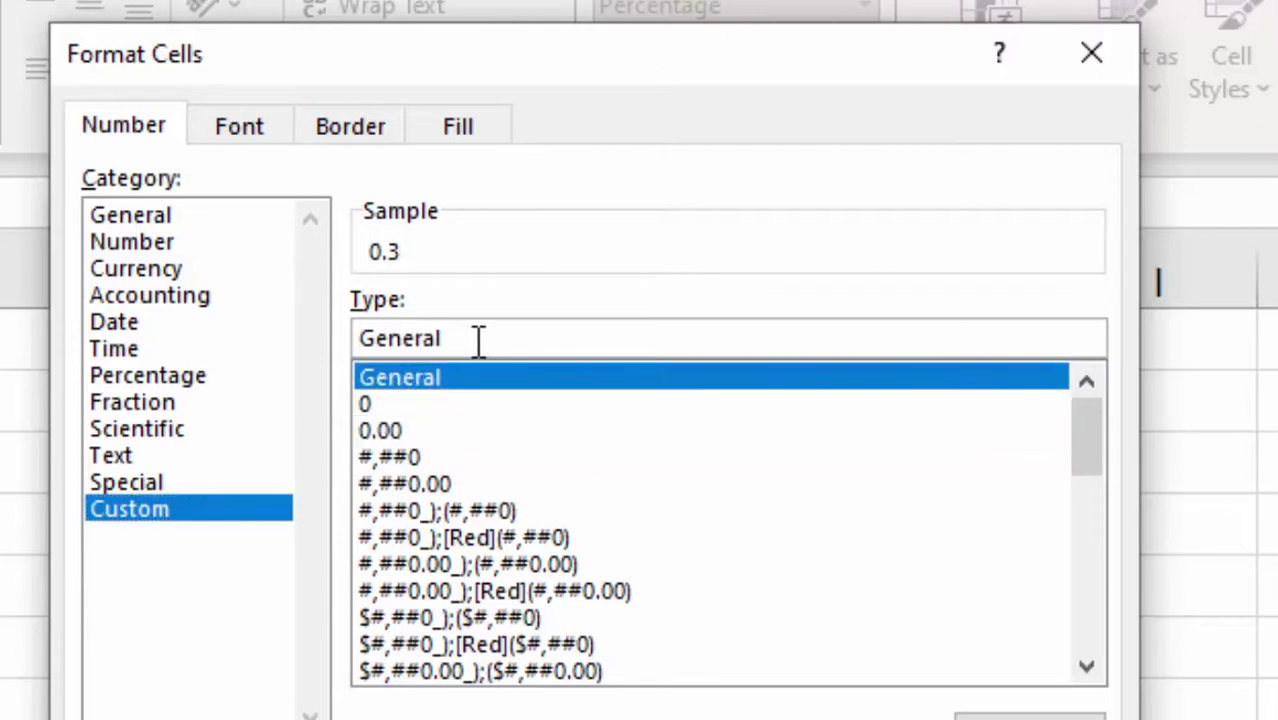
double_click(479, 341)
key(BackSpace)
text("D)
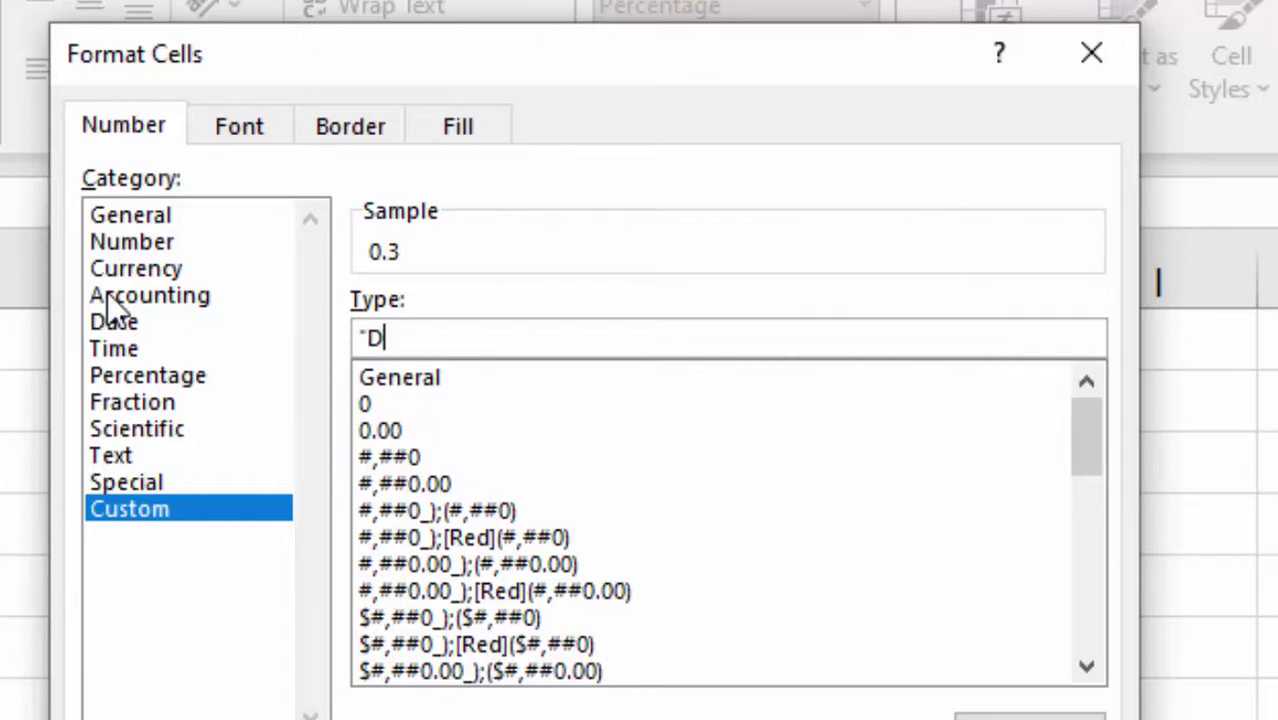
text(on)
text(e )
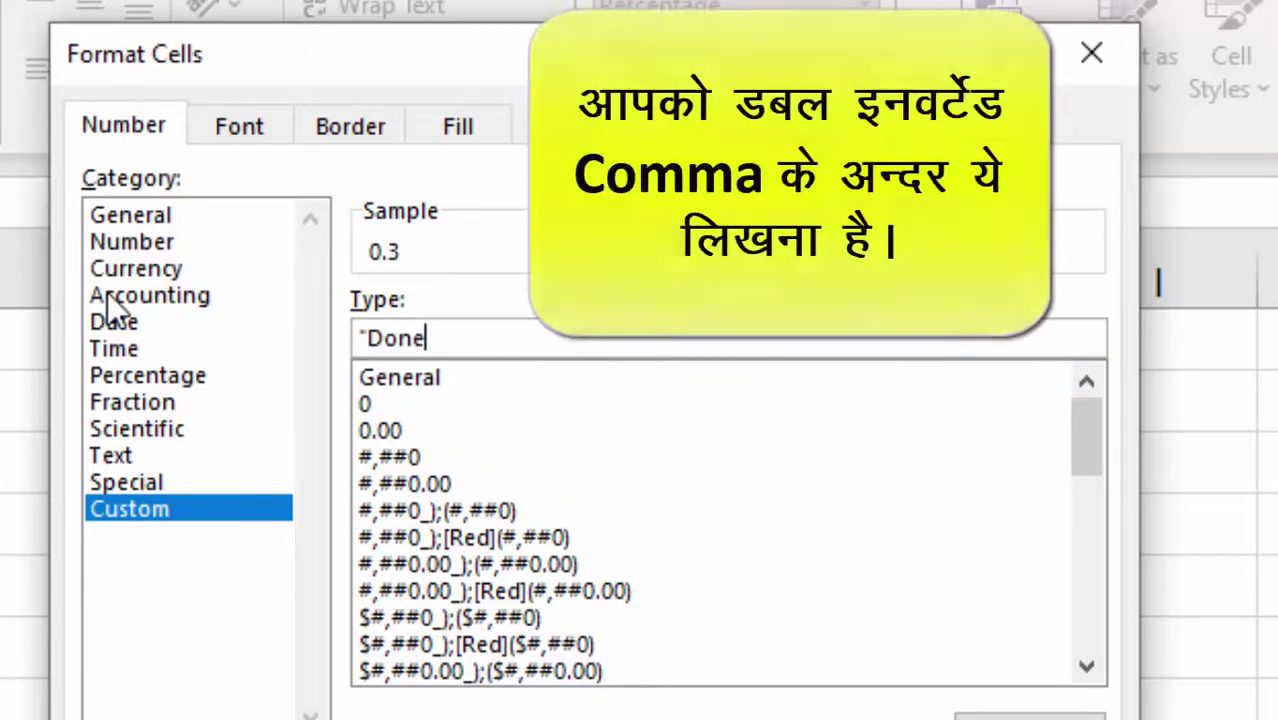
text(")
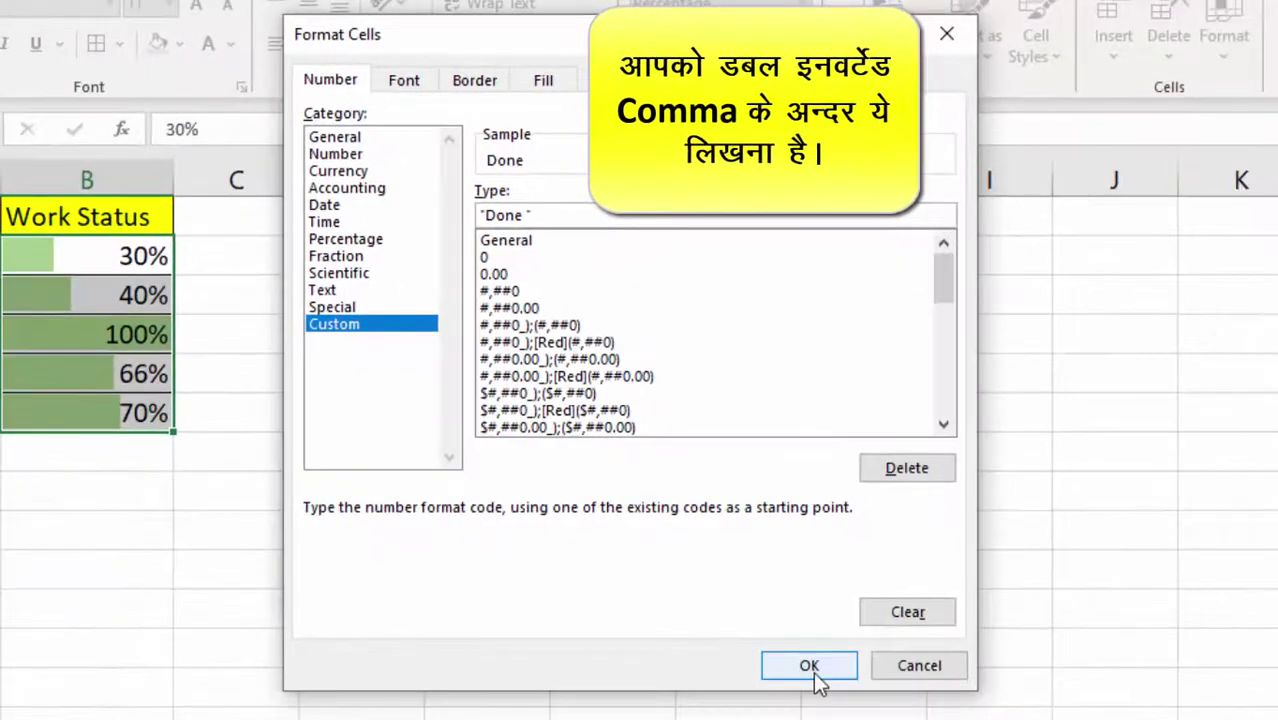
Step: Make the rule's font bold and yellow, and confirm the format
click(418, 80)
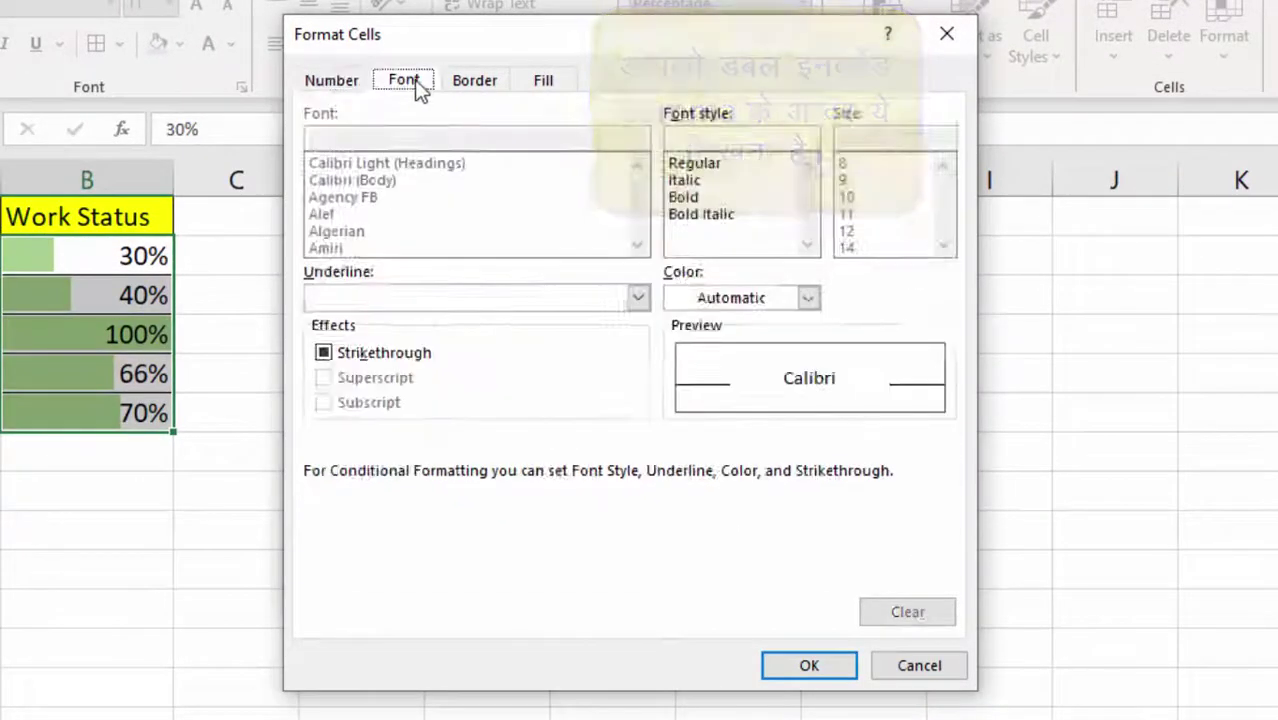
click(718, 355)
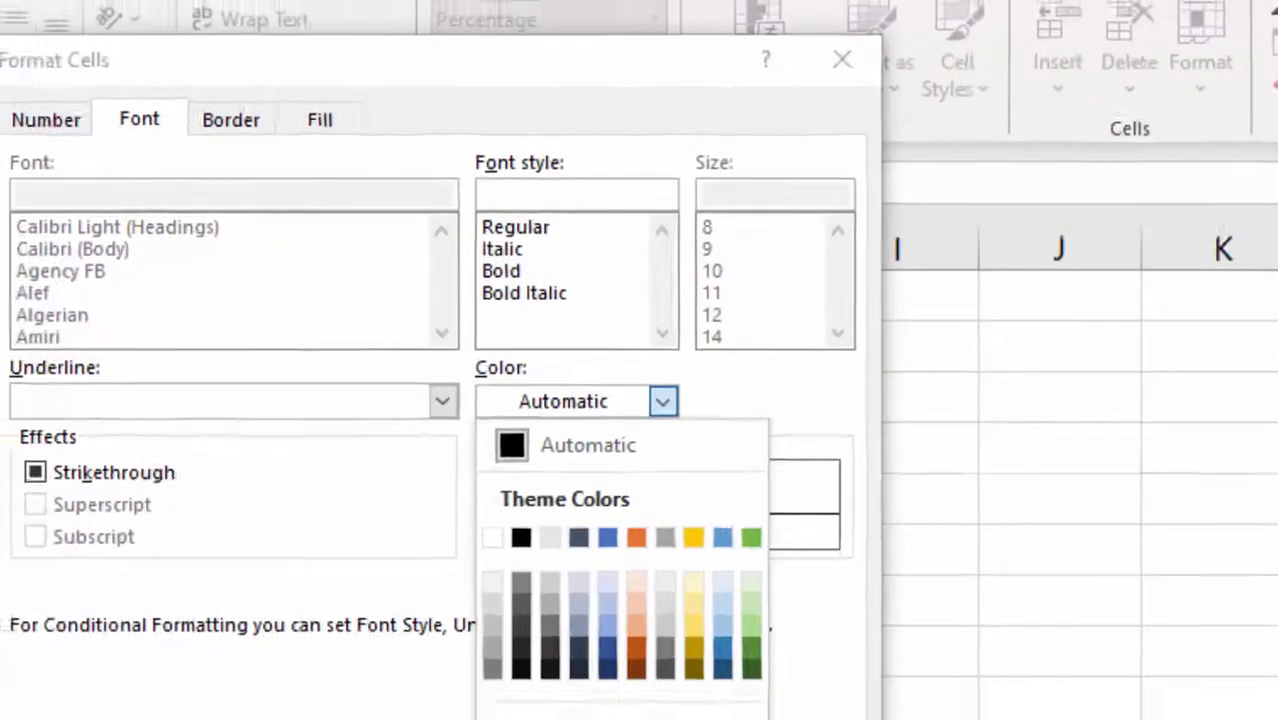
click(538, 718)
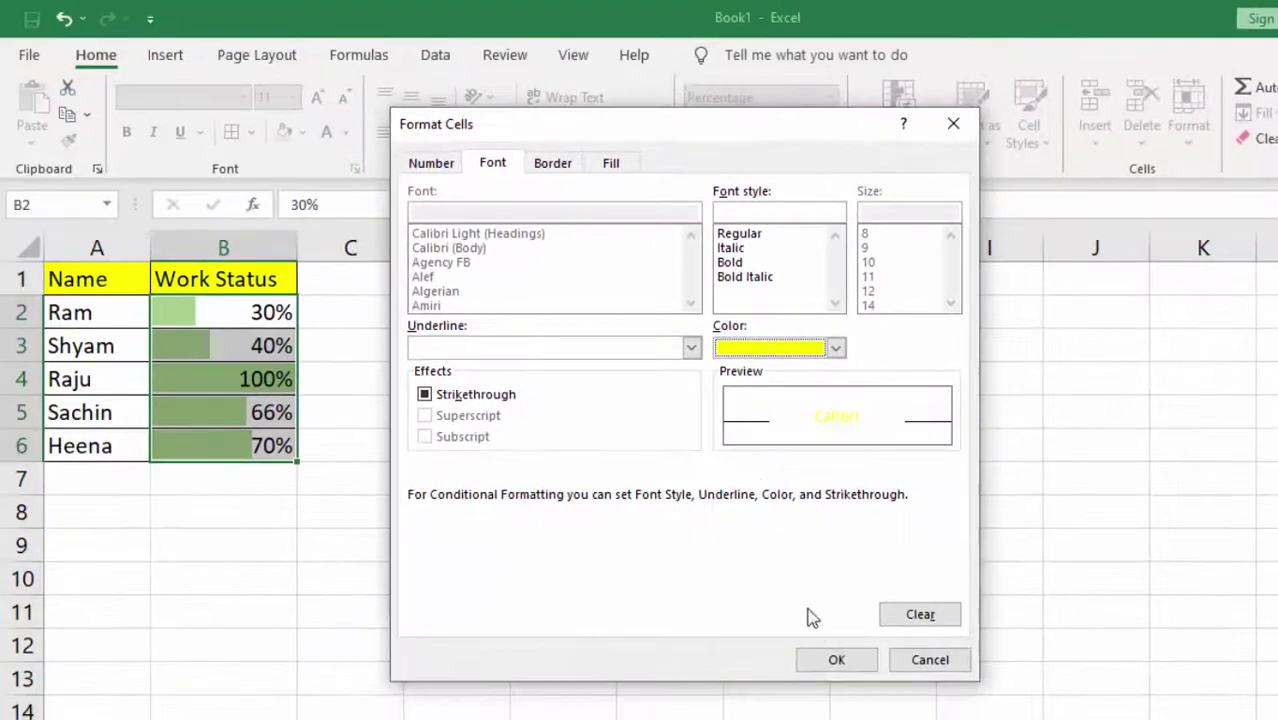
click(836, 347)
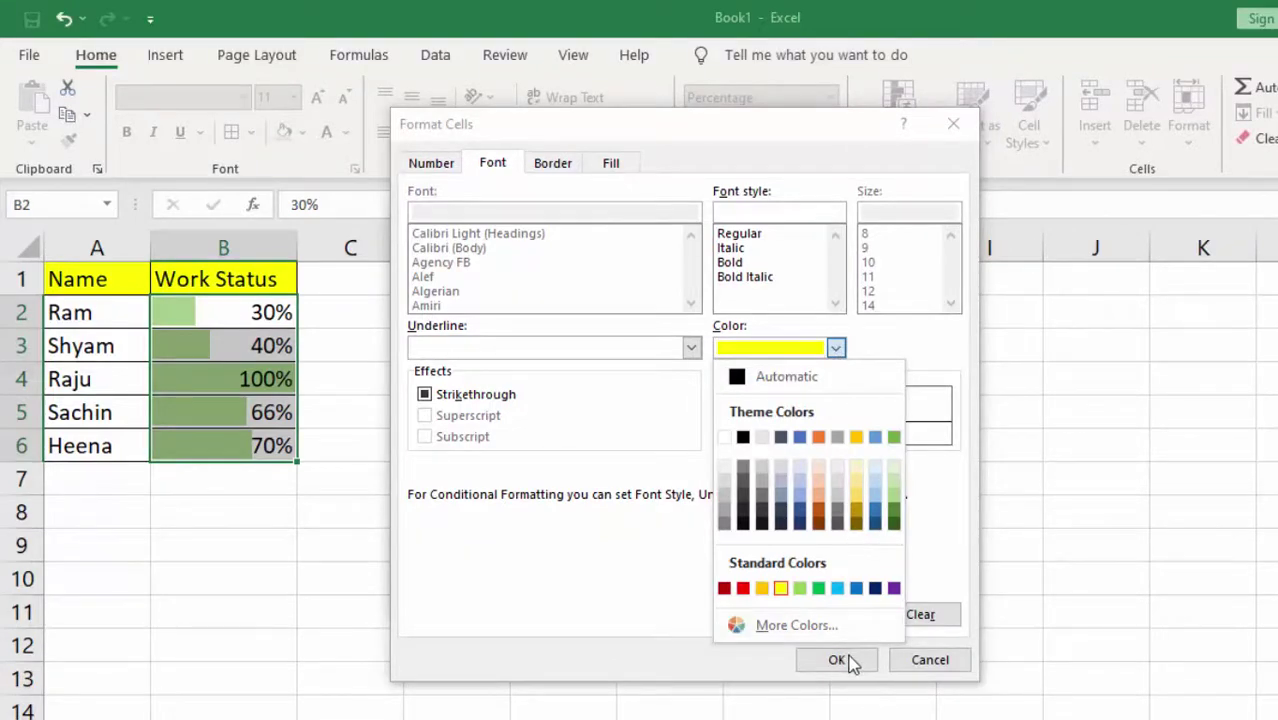
click(781, 589)
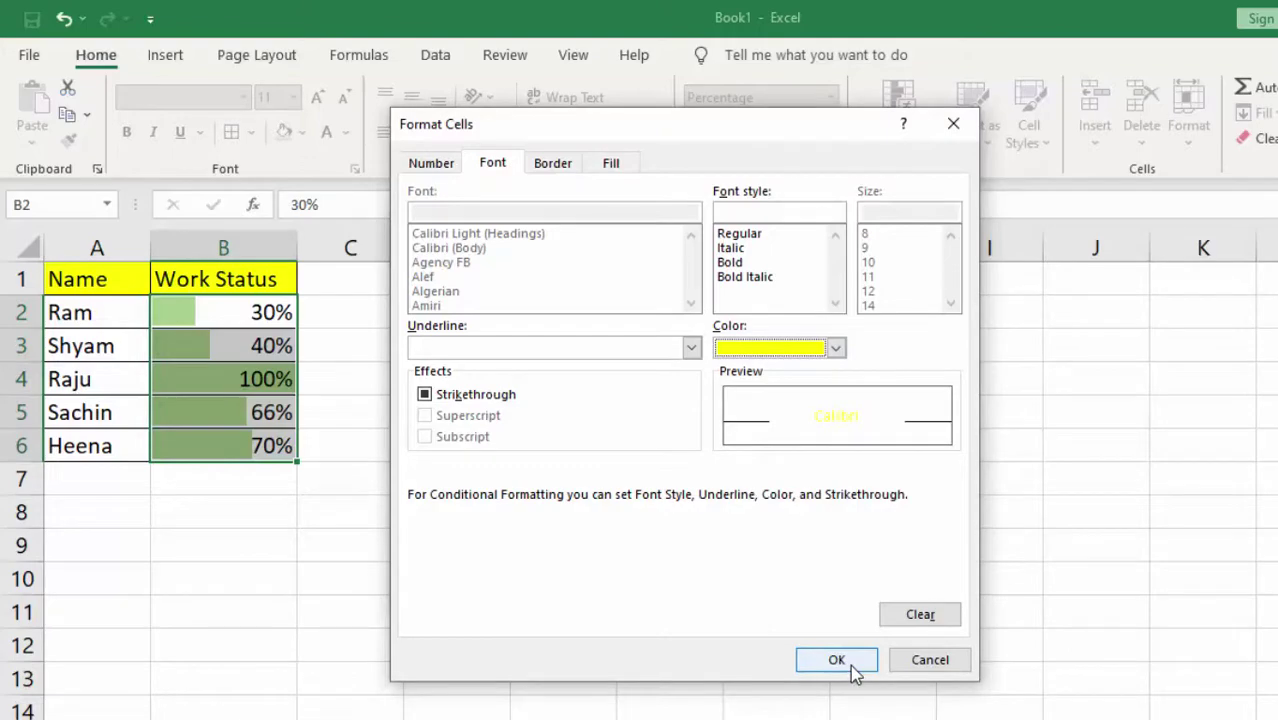
click(737, 265)
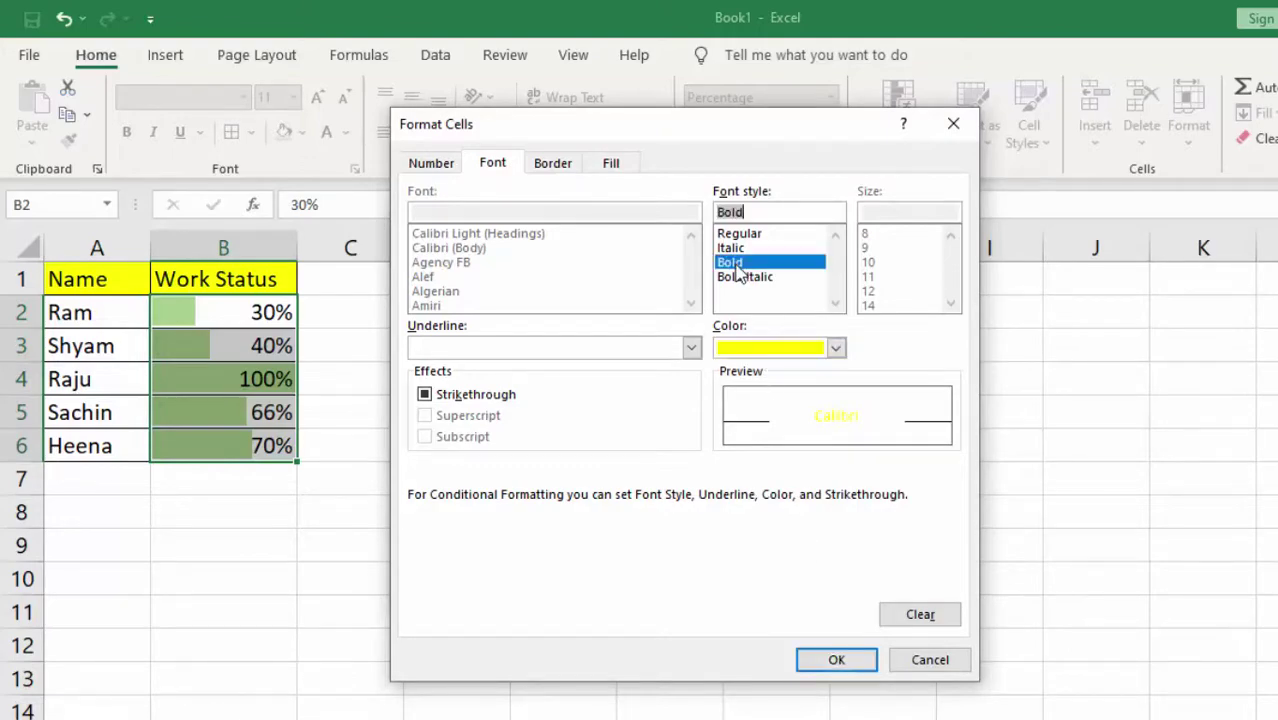
click(837, 662)
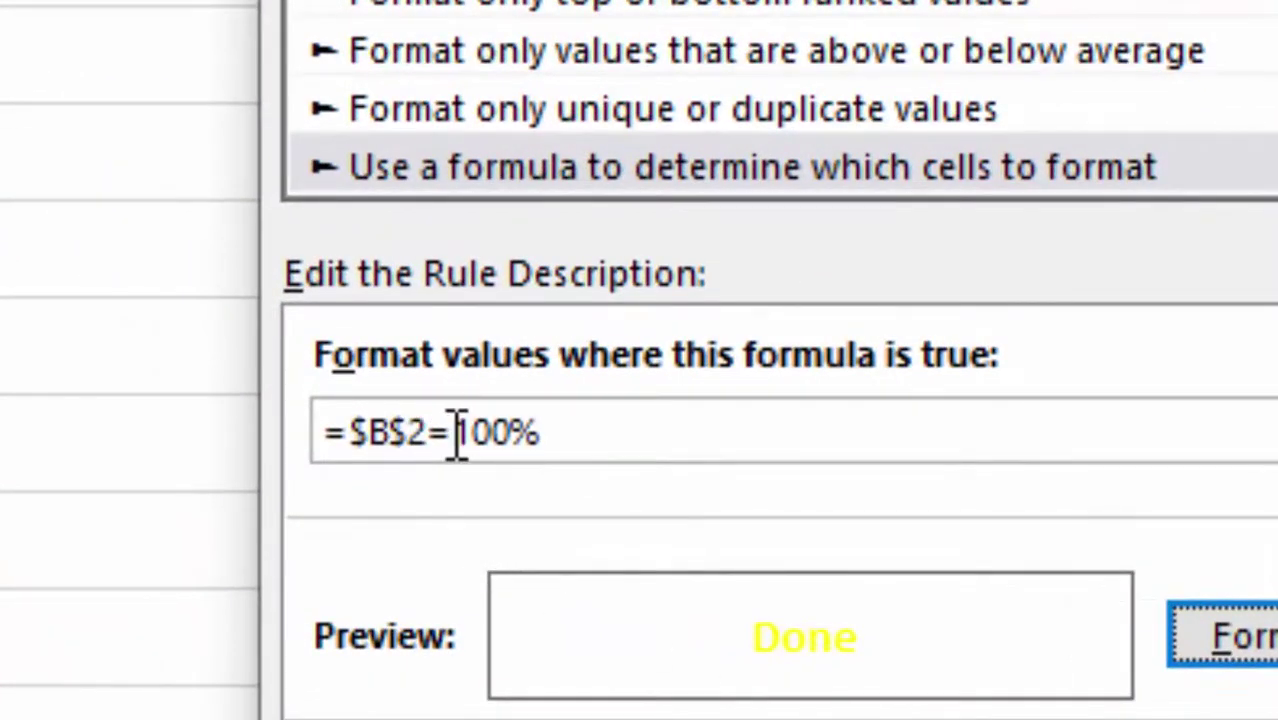
Step: Change the formula to =$B2=100% and apply the rule
click(410, 432)
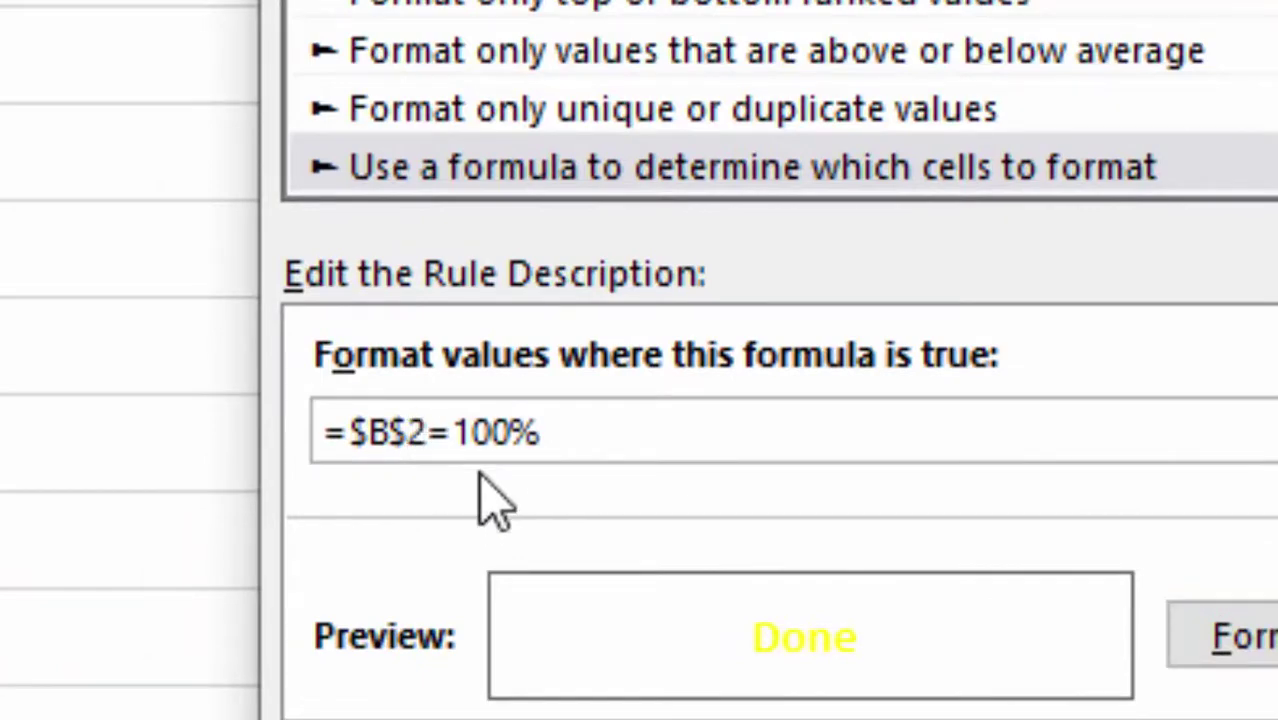
key(BackSpace)
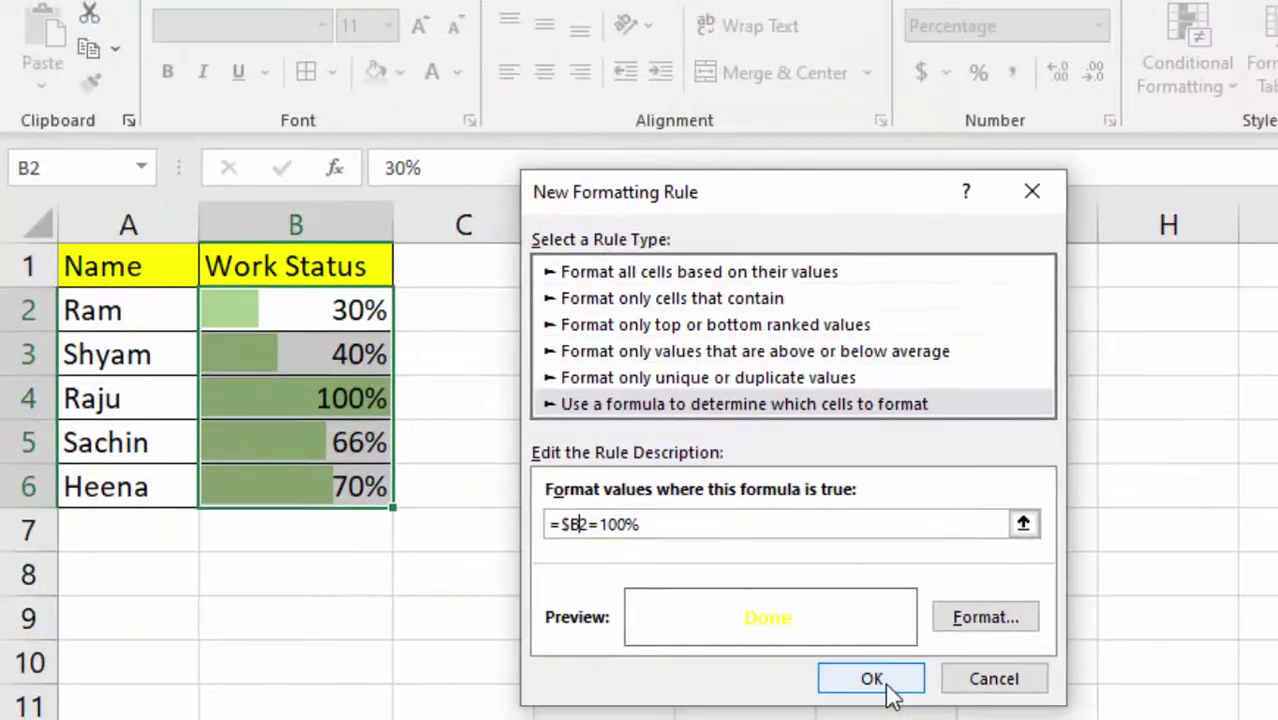
click(888, 688)
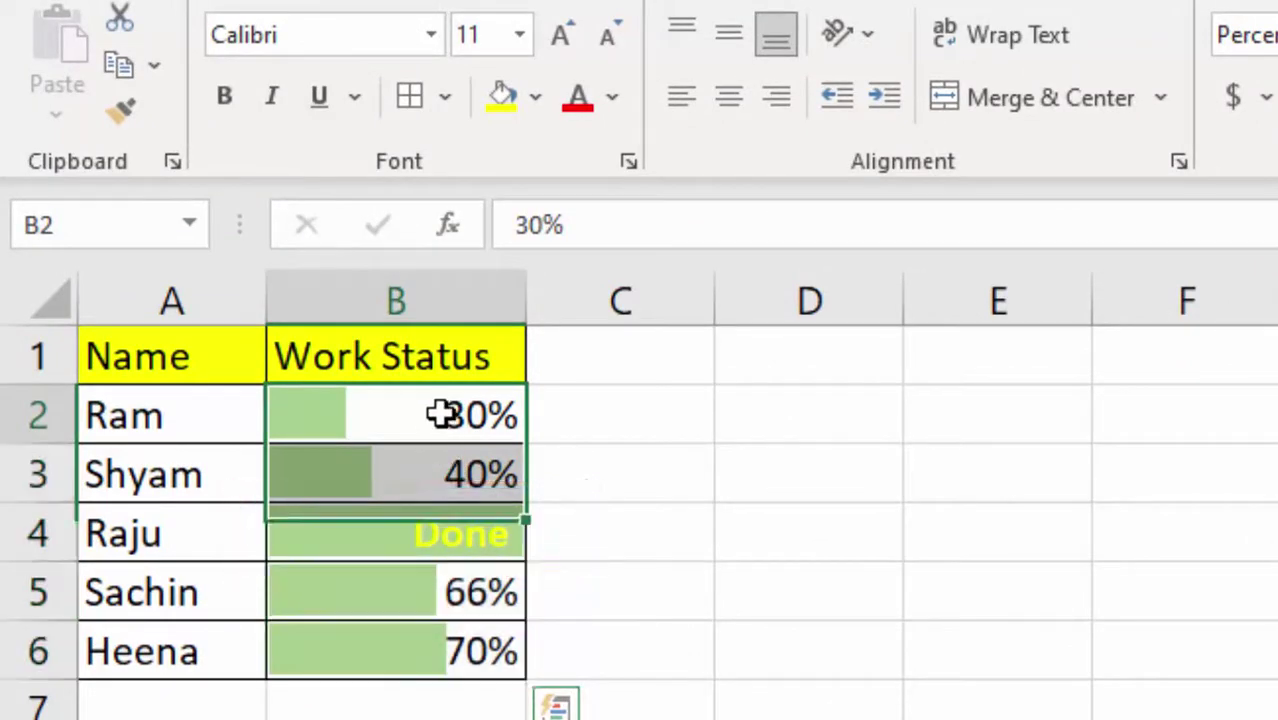
Step: Enter 100% in cell B2 to test the bold yellow Done label
click(441, 414)
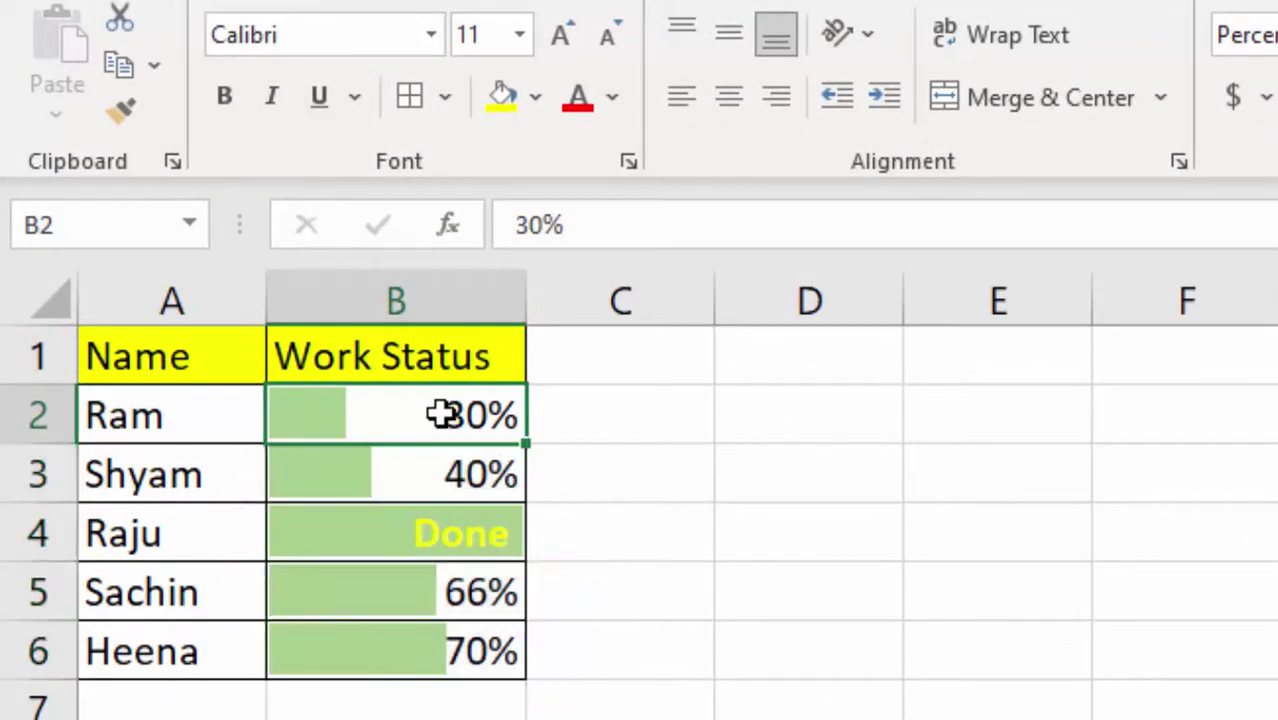
key(BackSpace)
text(1)
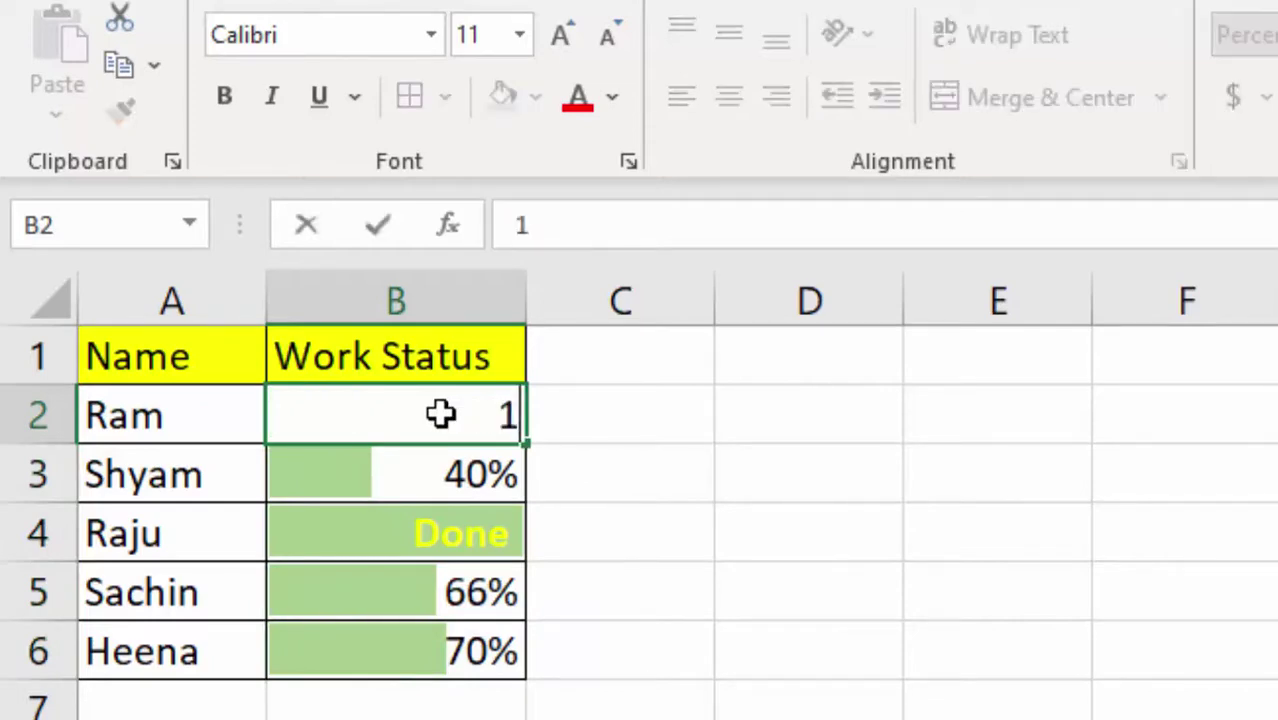
text(00)
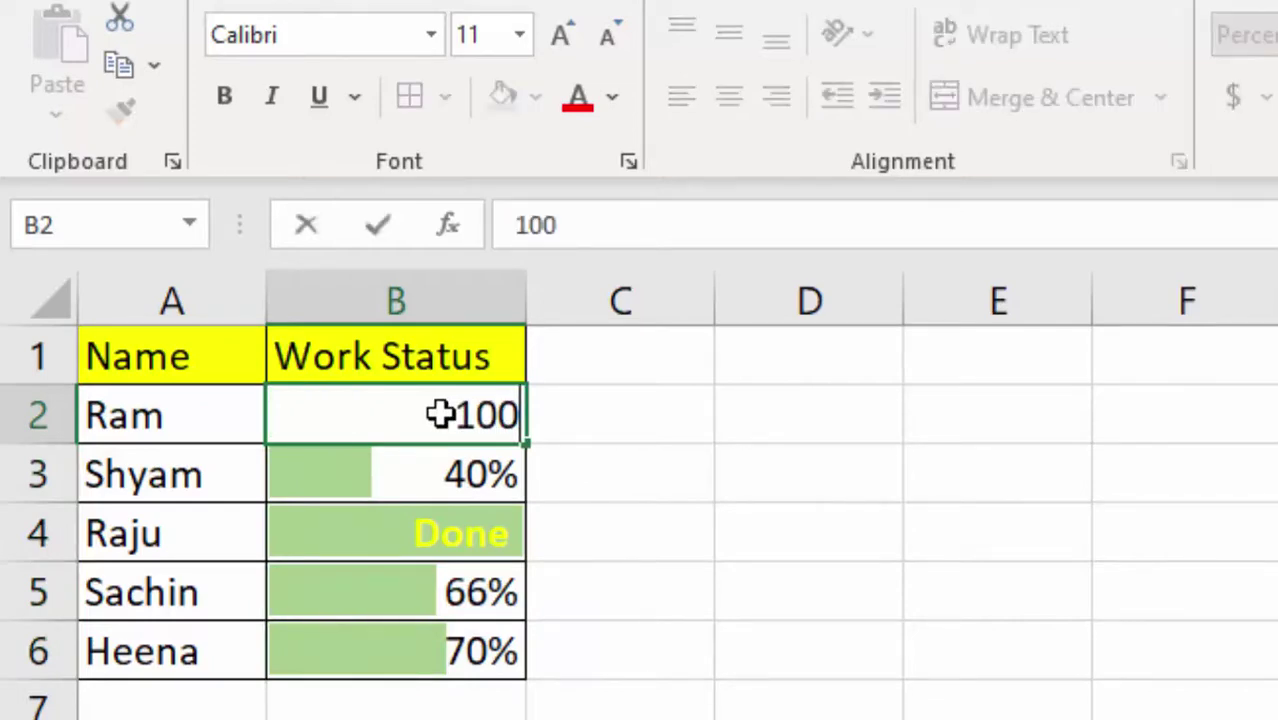
text(%)
key(Return)
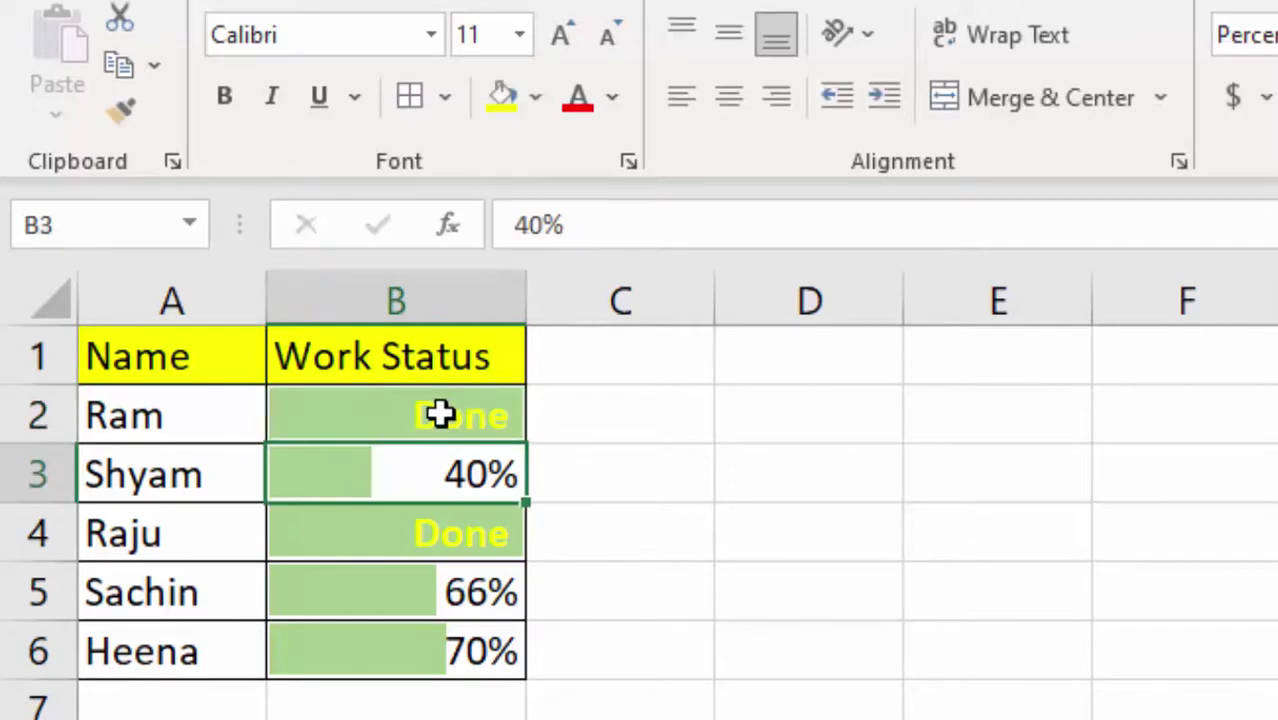